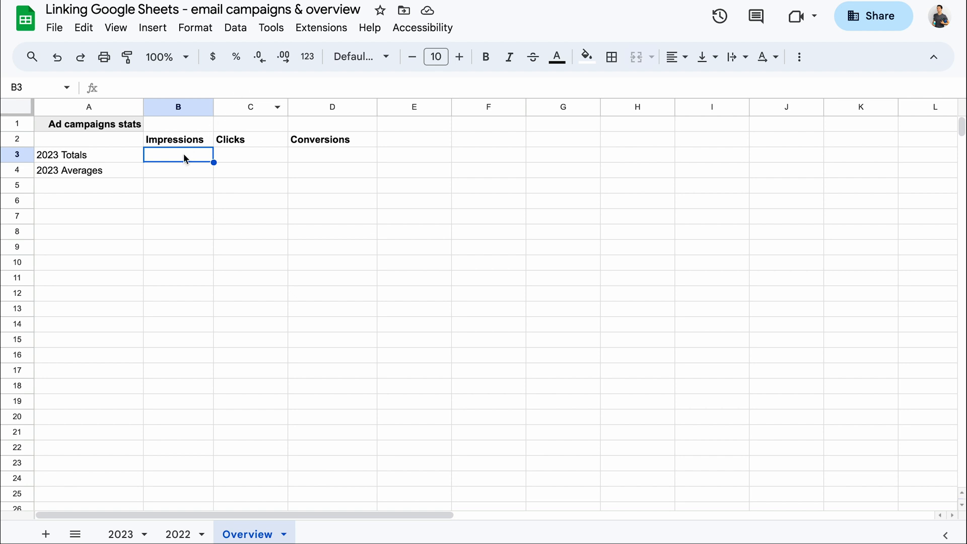
type("=IMPORTRANGE(")
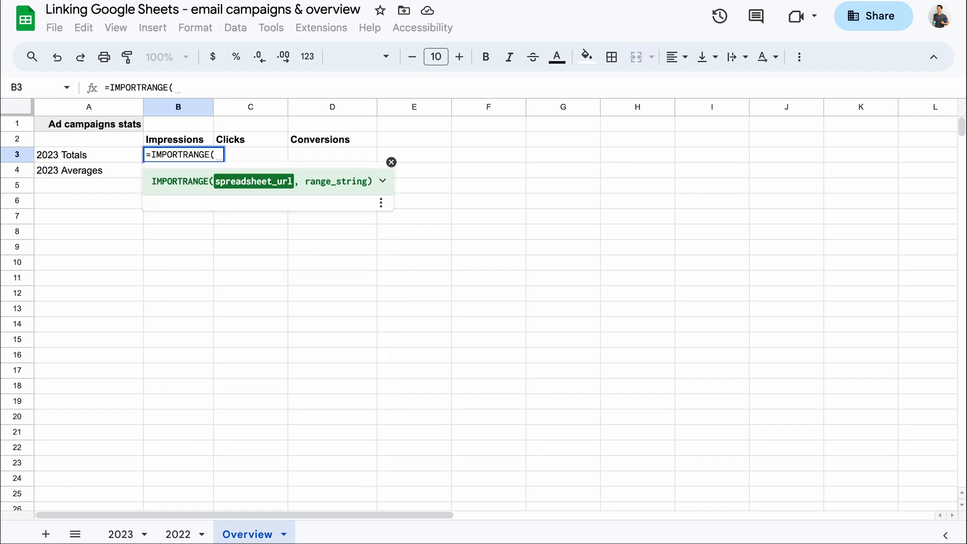
type("\"")
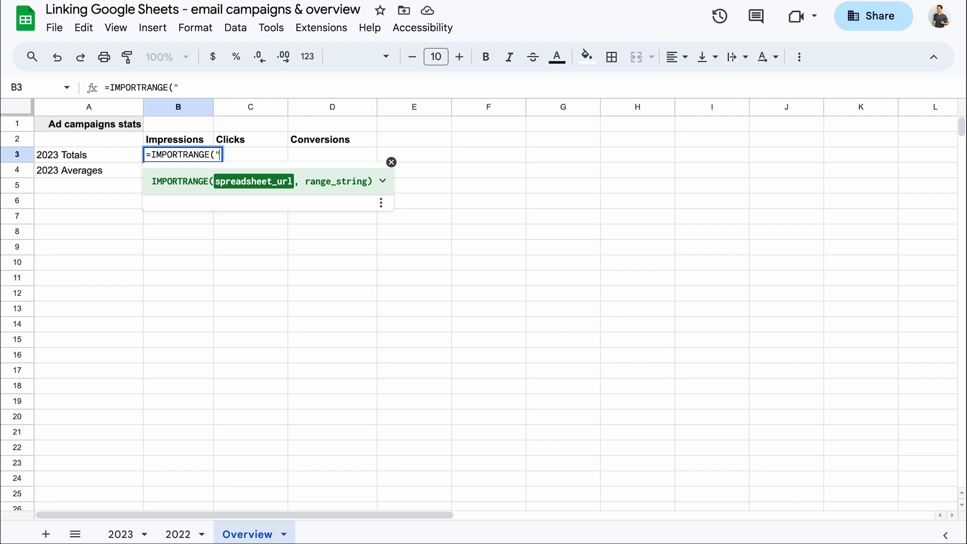
Step: Enter an IMPORTRANGE formula in B3 pulling H2:J3 from the source spreadsheet's URL
key("ctrl+v")
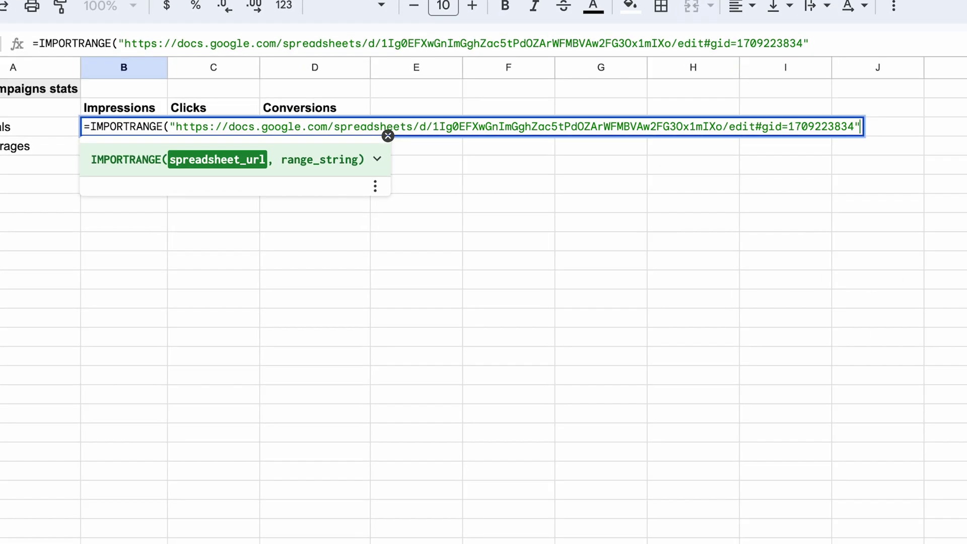
type("\",")
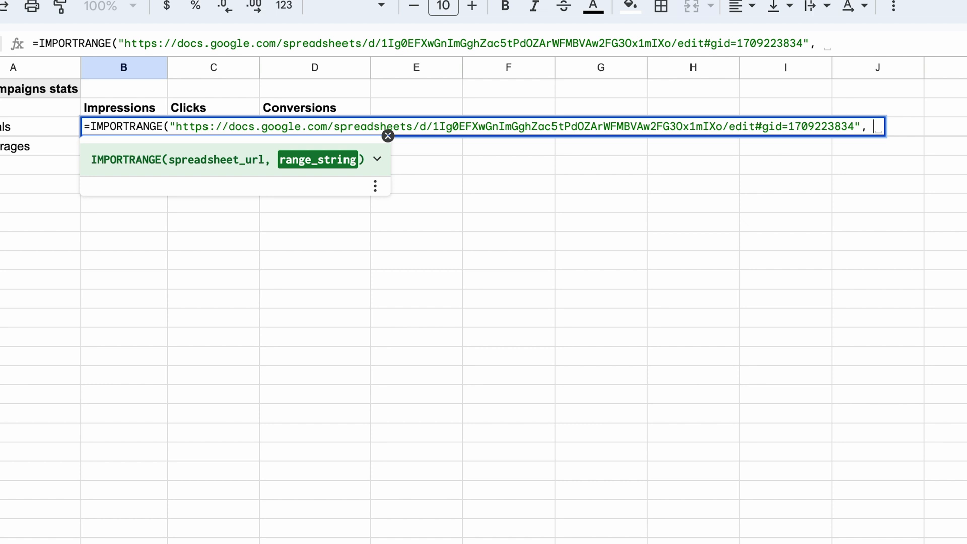
type("\"H2:J3")
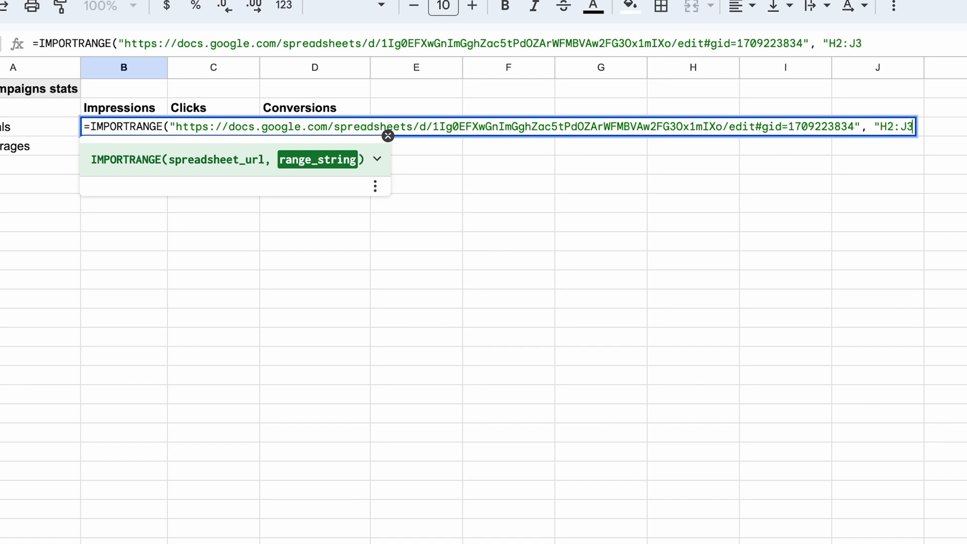
type("\"")
type(")")
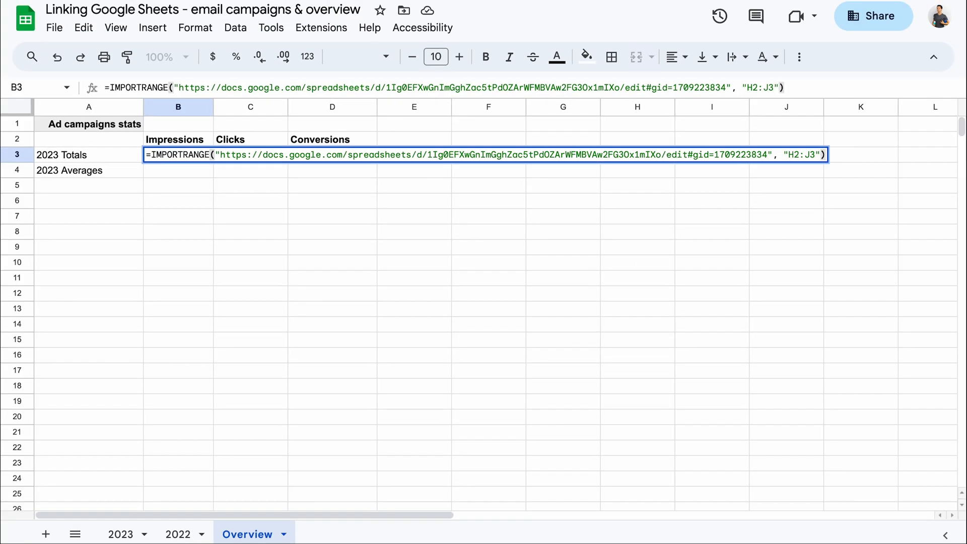
key("Return")
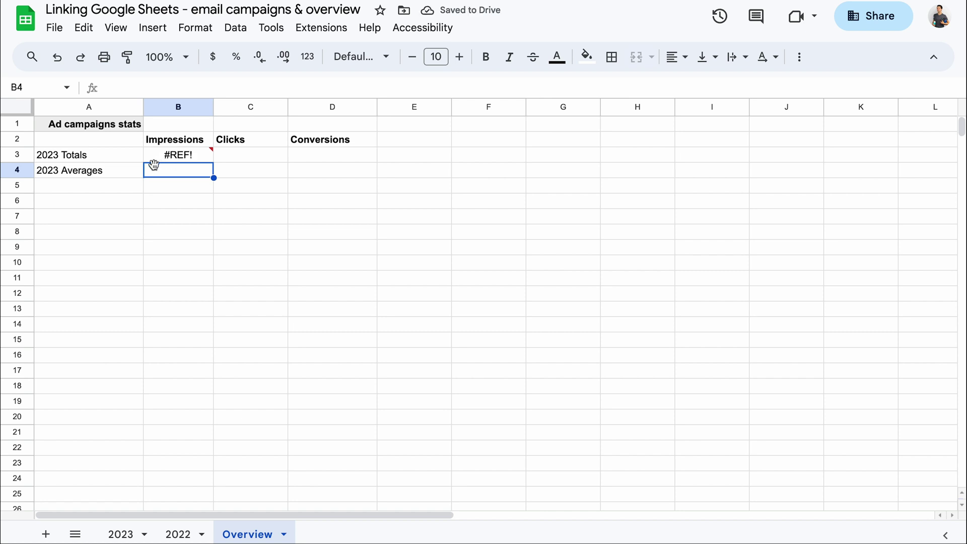
Step: Allow access to the linked spreadsheet so B3:D4 fills with the 2023 totals and averages
left_click(178, 155)
left_click(346, 261)
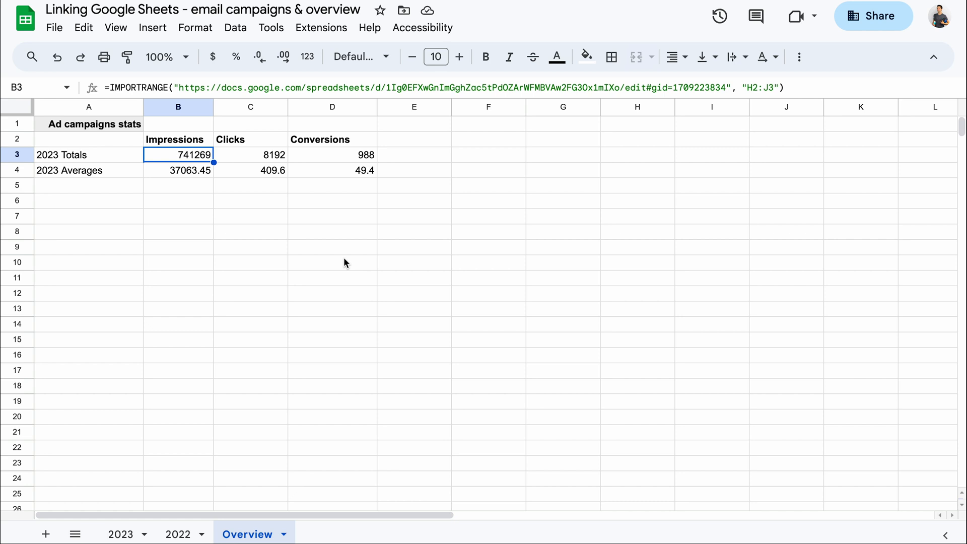
Step: Wrap B3 in braces stacking a second IMPORTRANGE of H2:J3 from the ad campaigns 2 URL
key("ctrl+Tab")
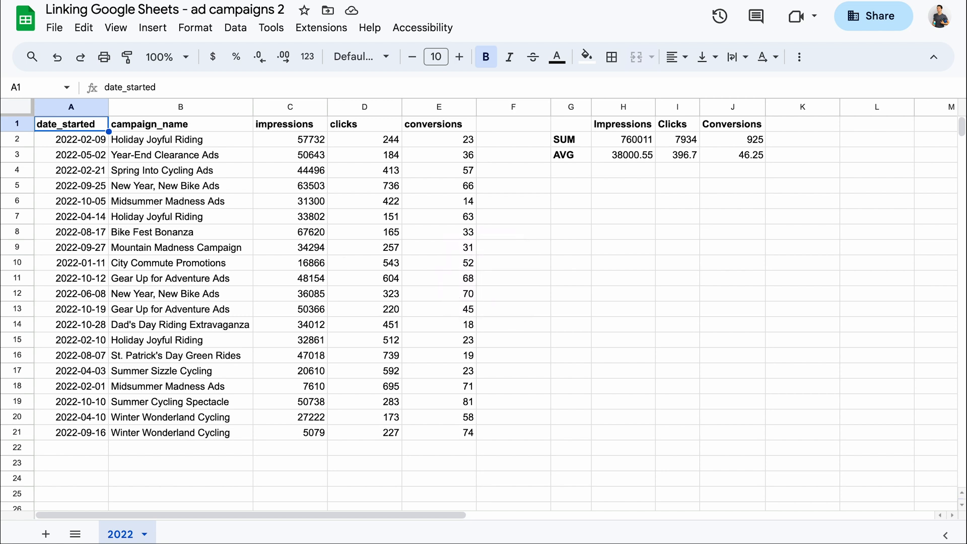
key("ctrl+Tab")
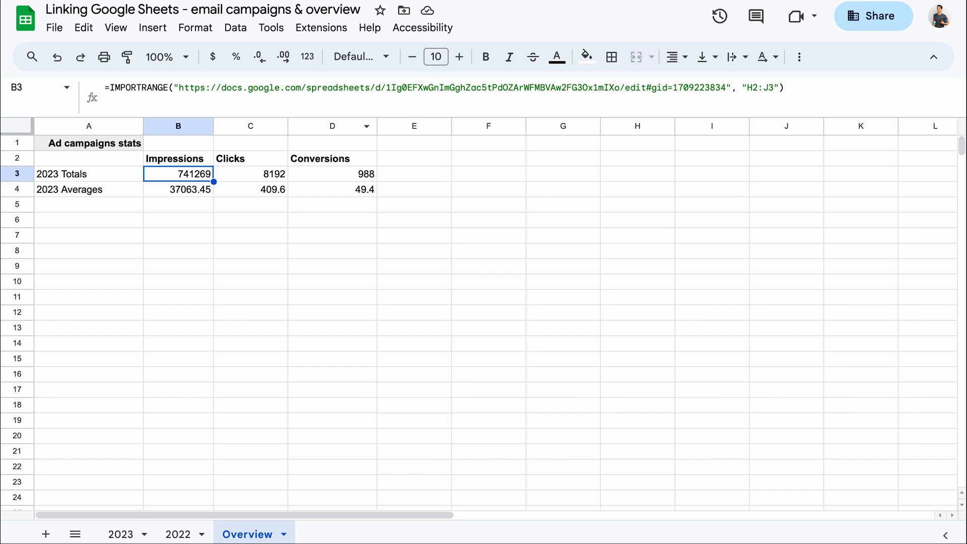
left_click(111, 87)
type("{")
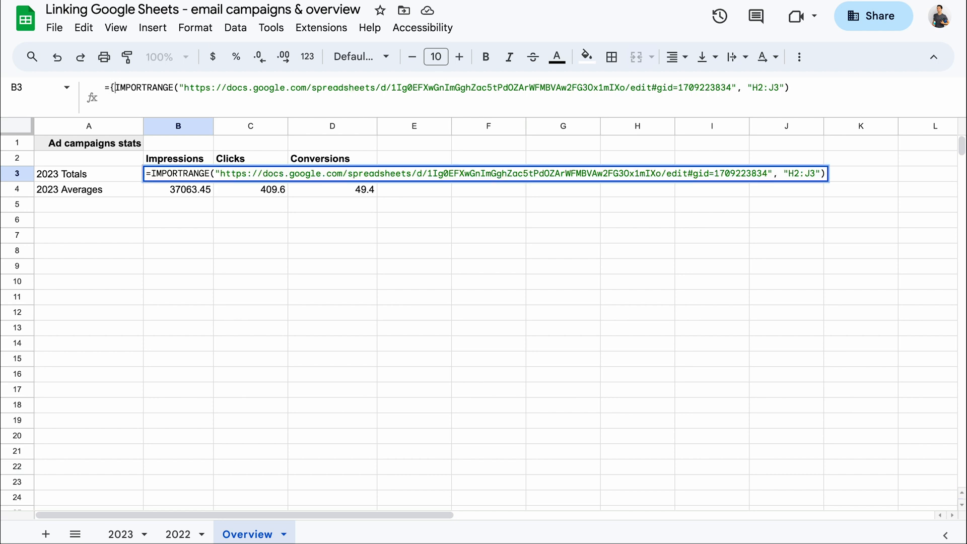
left_click(814, 88)
type(";")
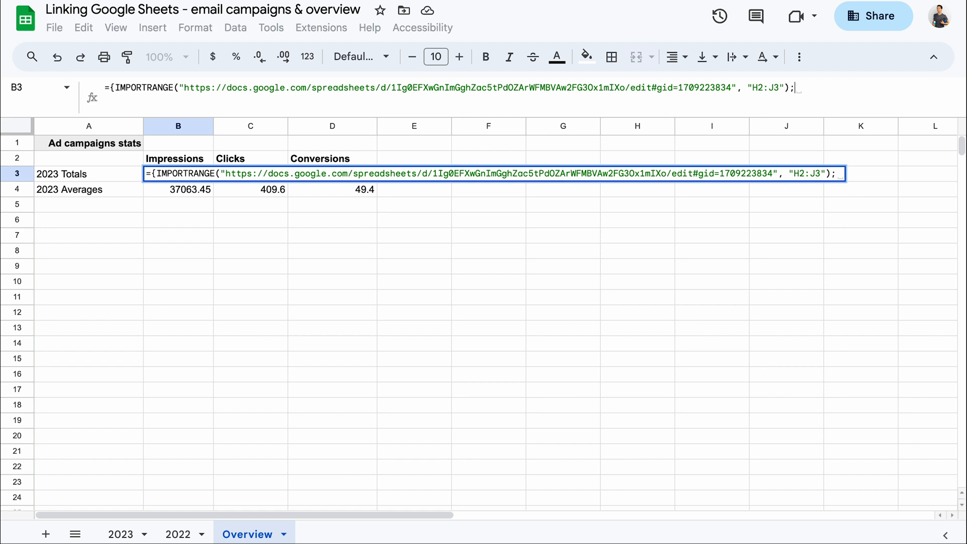
key("alt+Return")
type("IMPORTR")
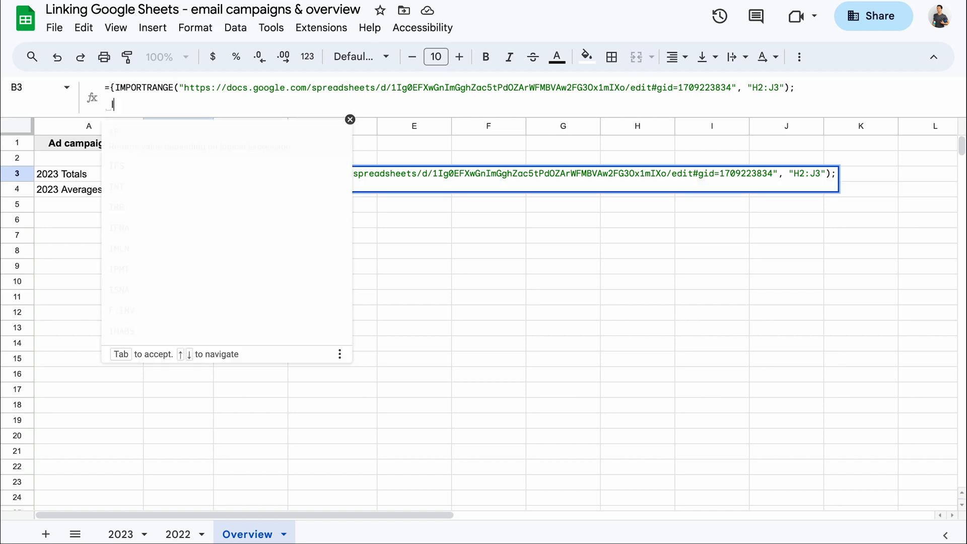
key("Tab")
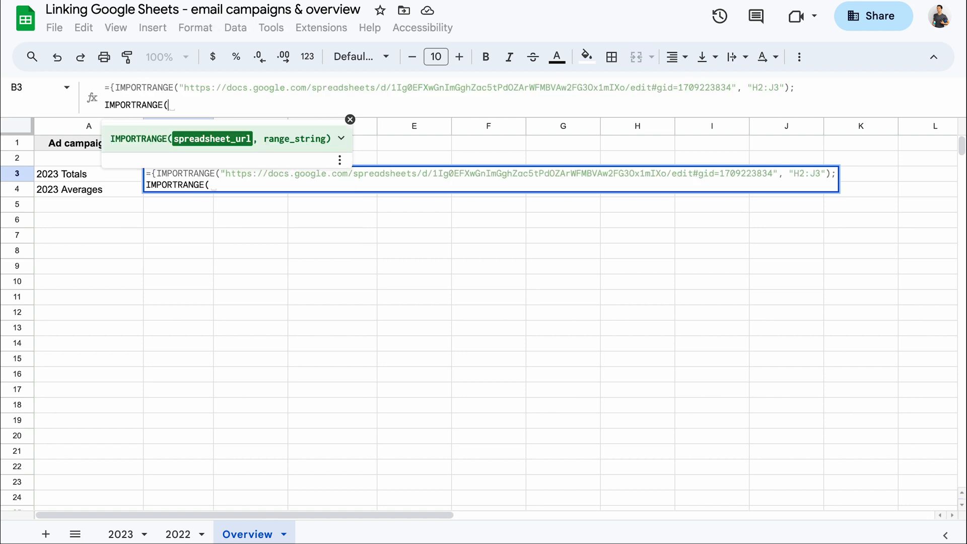
type("\"")
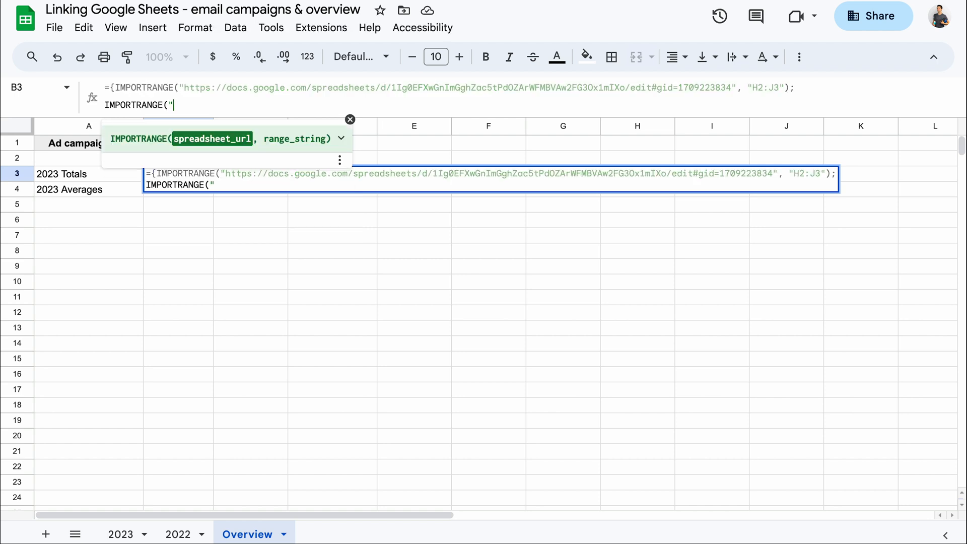
key("ctrl+v")
type("\", \"H2")
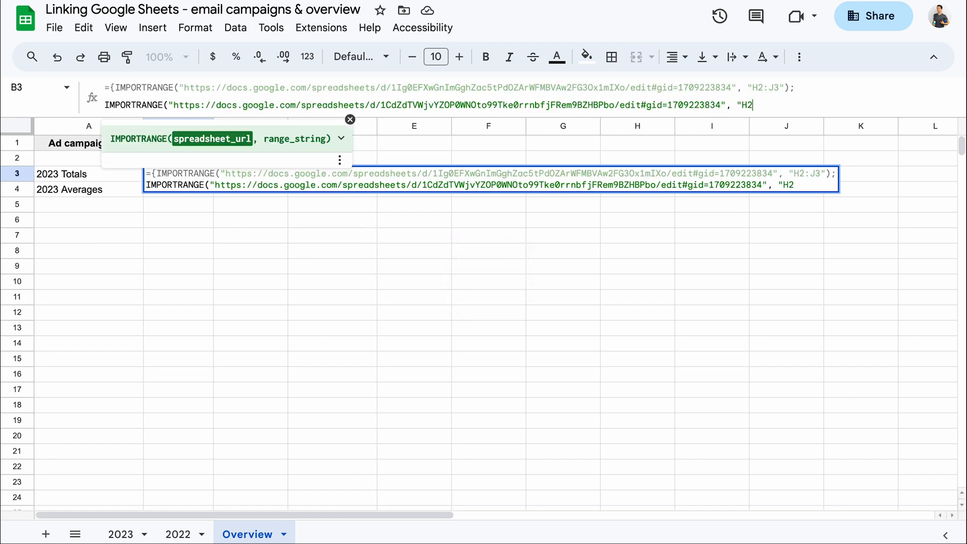
type(":J3\")}")
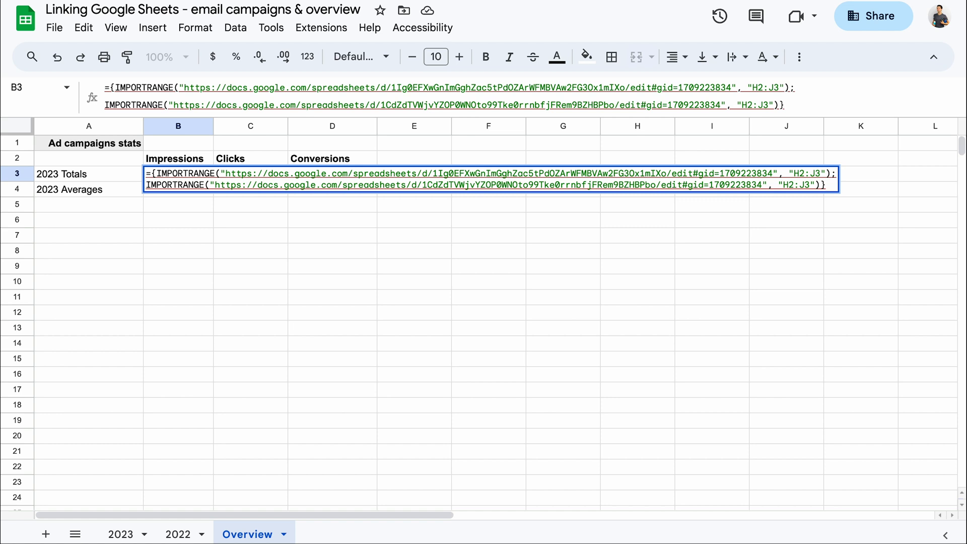
Step: Commit the stacked array formula and copy its second IMPORTRANGE expression out of the formula bar
key("Return")
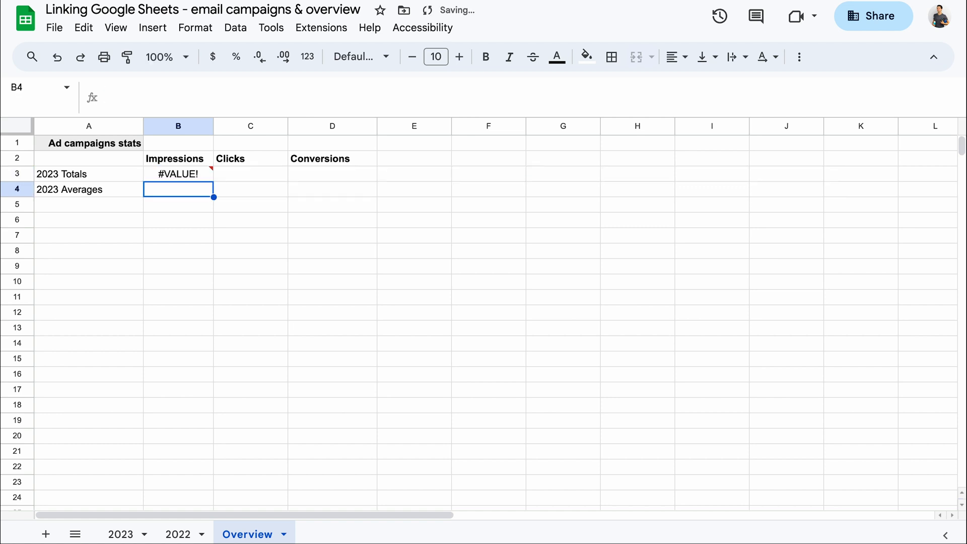
left_click(205, 176)
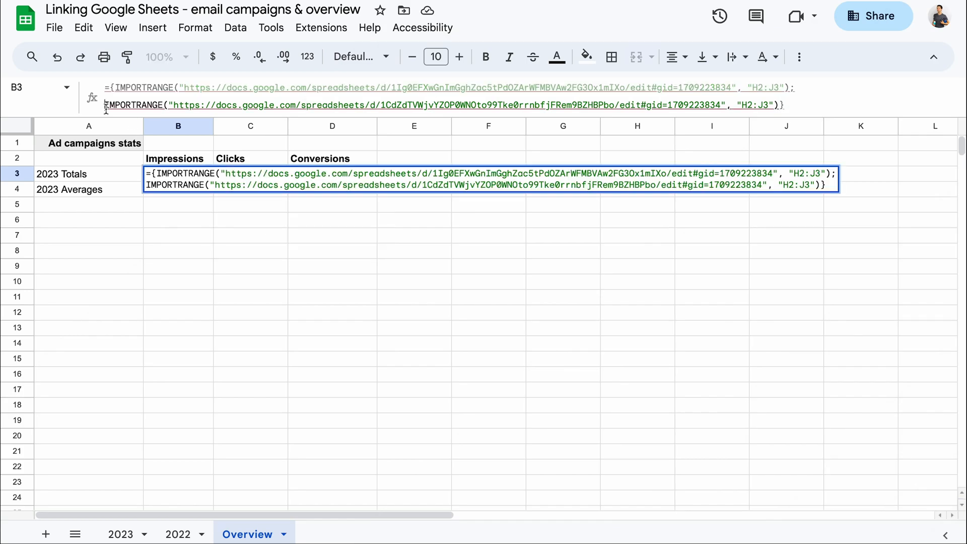
left_click_drag(105, 105, 774, 104)
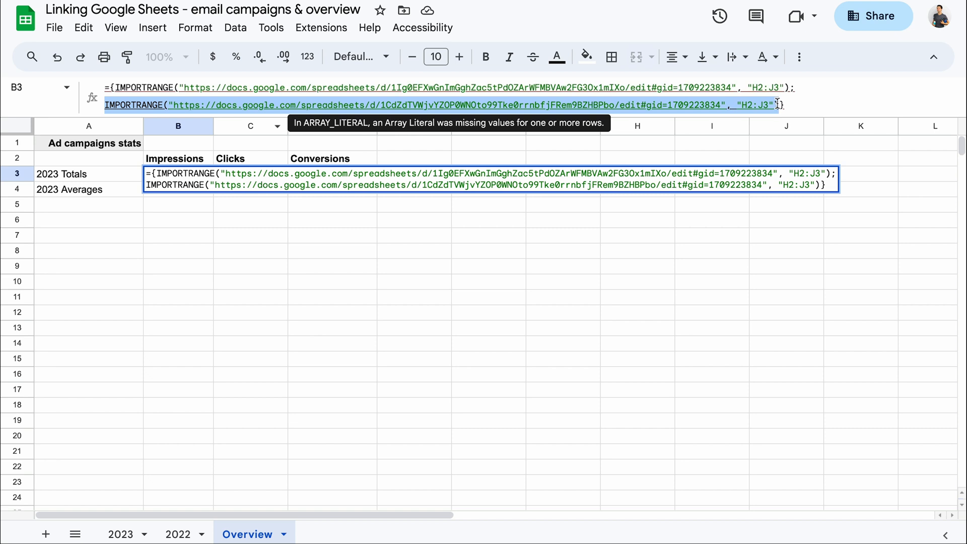
key("ctrl+c")
left_click(105, 236)
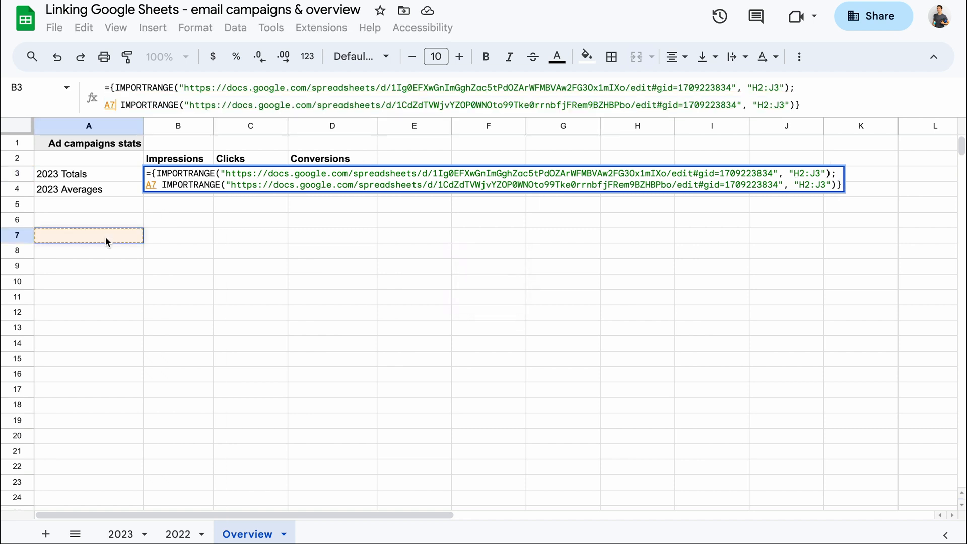
key("Escape")
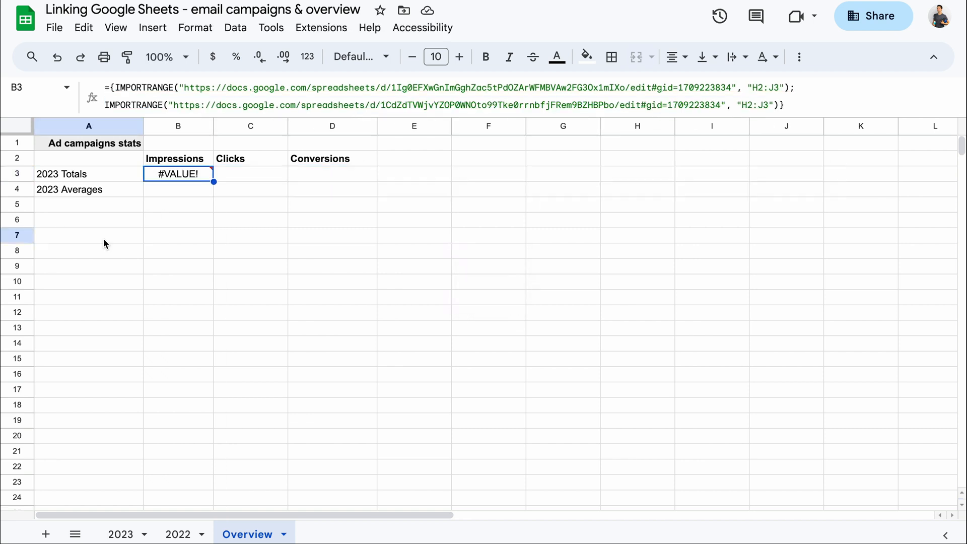
Step: Paste that IMPORTRANGE into A7 and allow access to the 2022 spreadsheet
left_click(95, 239)
key("ctrl+v")
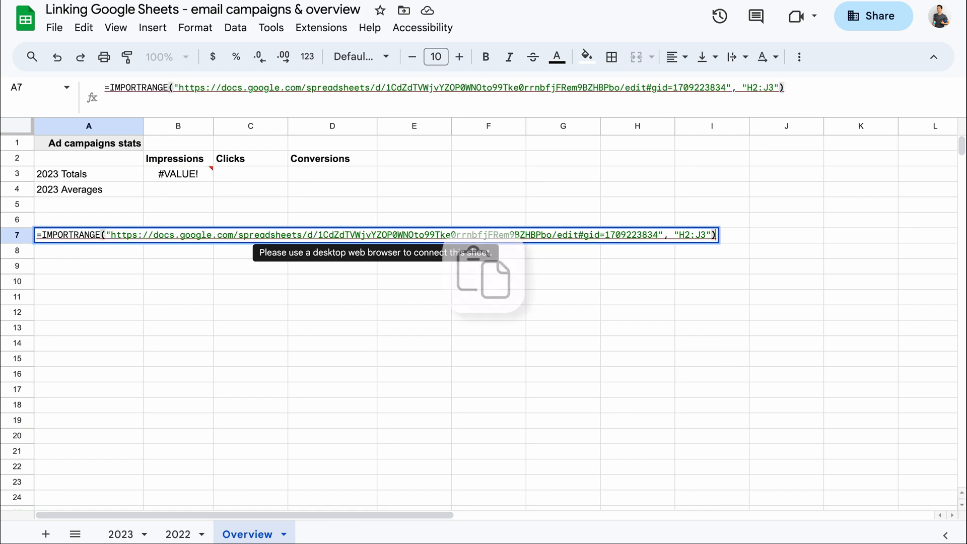
key("Return")
left_click(71, 239)
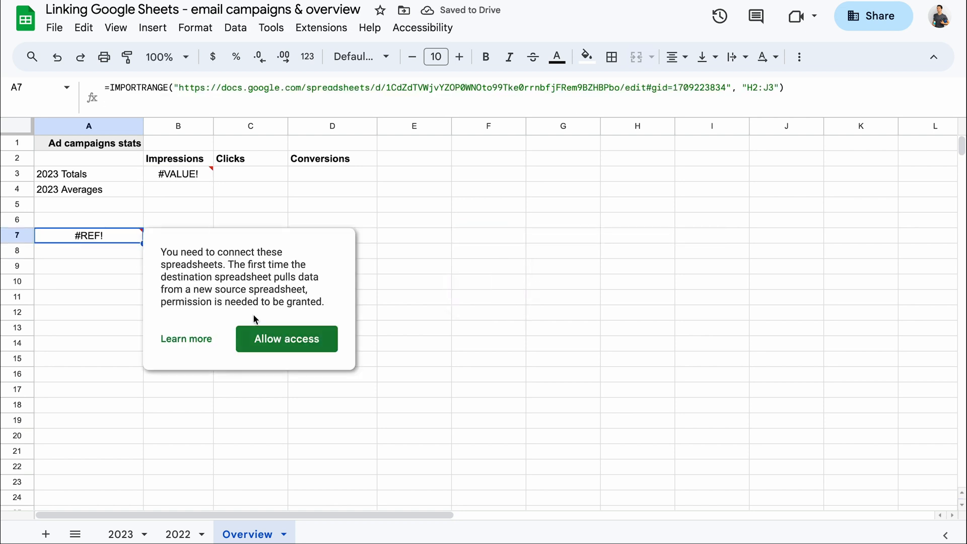
left_click(270, 334)
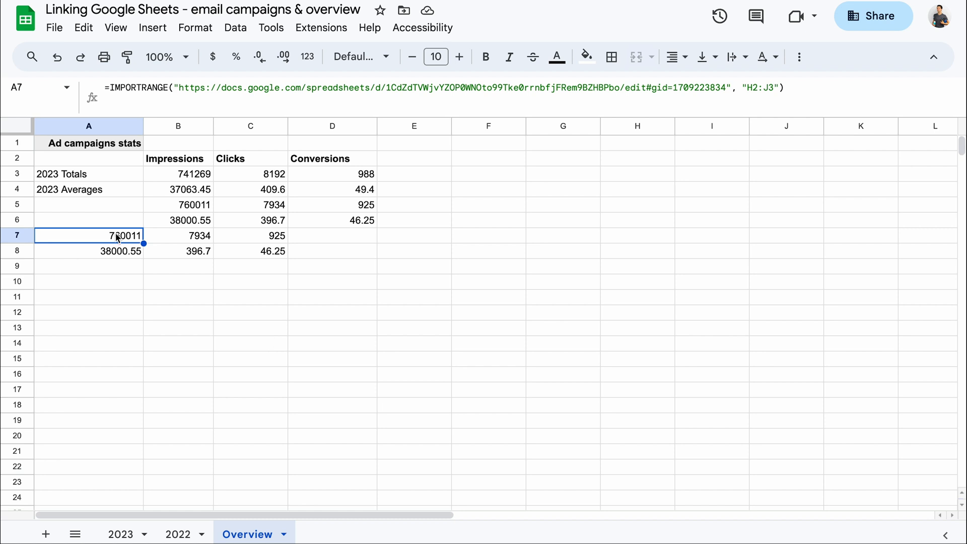
Step: Clear the test import in A7:C8 and copy the 2023 Totals label into A5 and A6
key("Delete")
left_click(63, 174)
key("ctrl+c")
left_click(90, 205)
key("ctrl+v")
left_click(58, 219)
key("ctrl+v")
Step: Relabel A5 and A6 as 2022 Totals, then return to B3
double_click(46, 205)
type("2022")
double_click(47, 220)
type("2022")
key("Return")
left_click(155, 176)
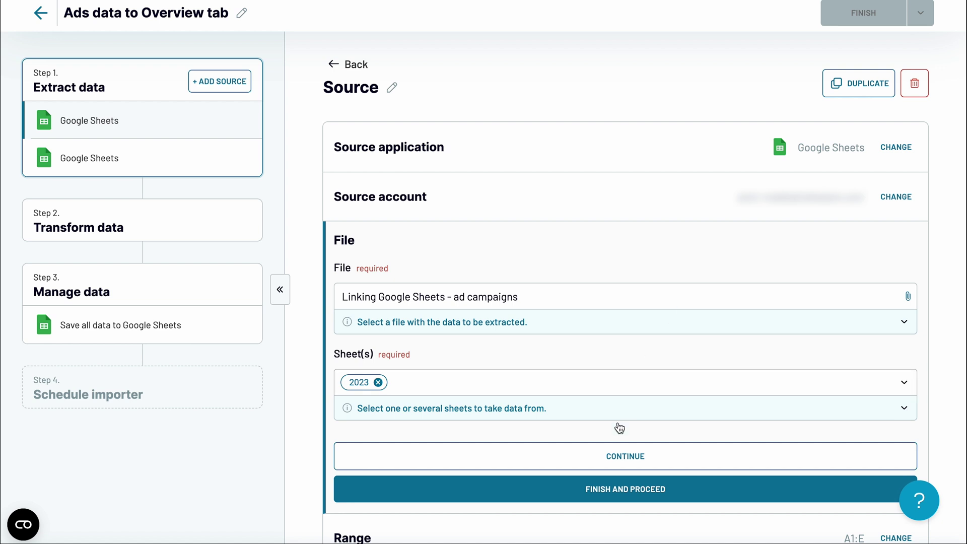
Step: Confirm the ad campaigns file's 2023 sheet with range A1:E as the second Coupler.io source
left_click(624, 455)
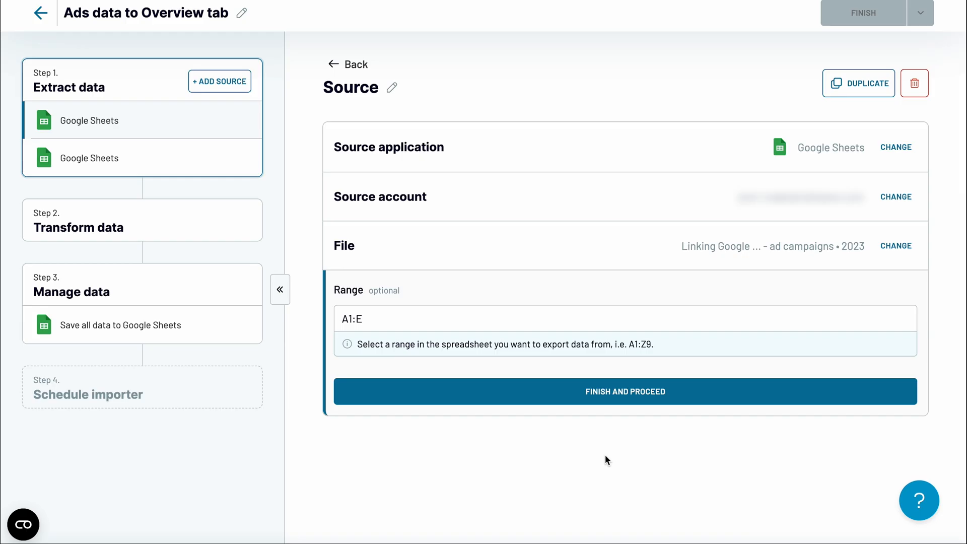
left_click(604, 391)
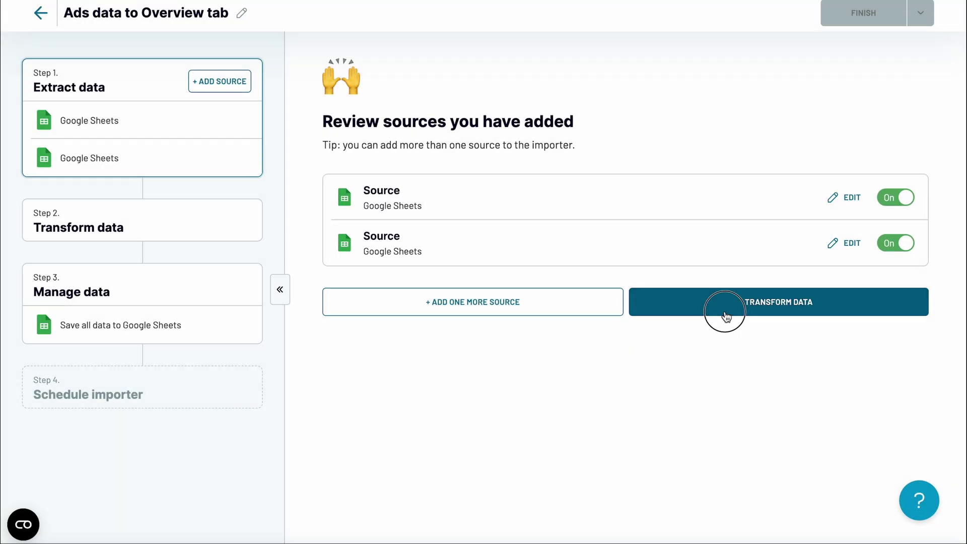
Step: Union the two sources and filter the ads preview to clicks more than 200
left_click(726, 301)
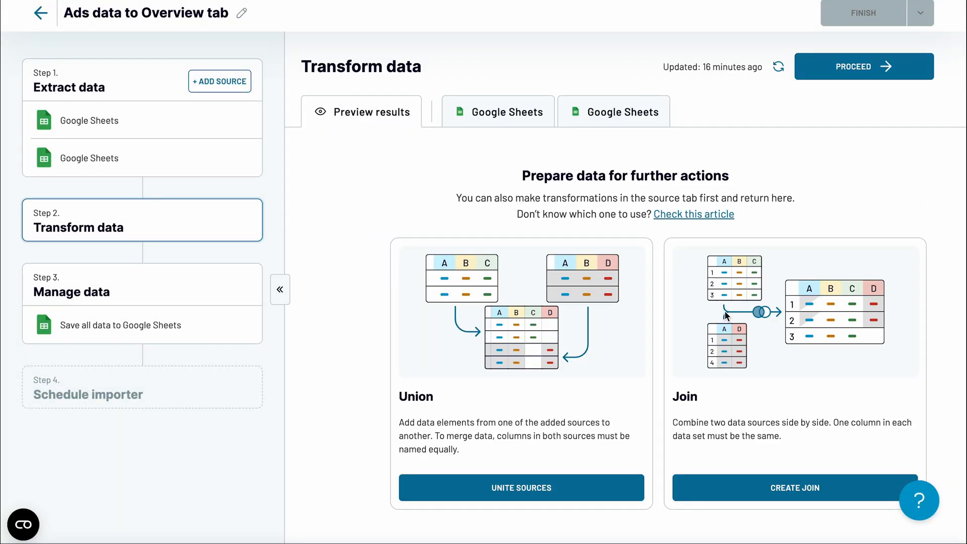
left_click(569, 488)
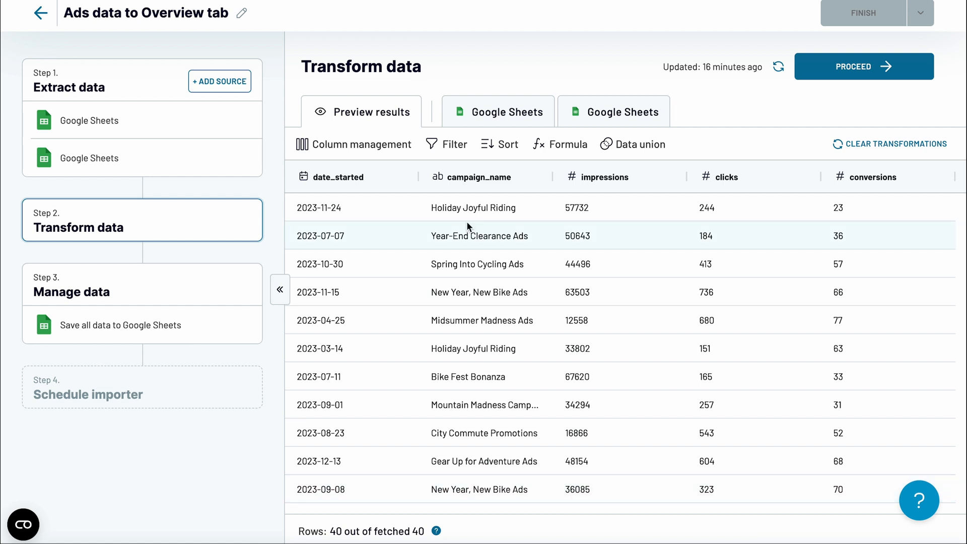
left_click(453, 144)
left_click(491, 210)
left_click(468, 291)
left_click(600, 210)
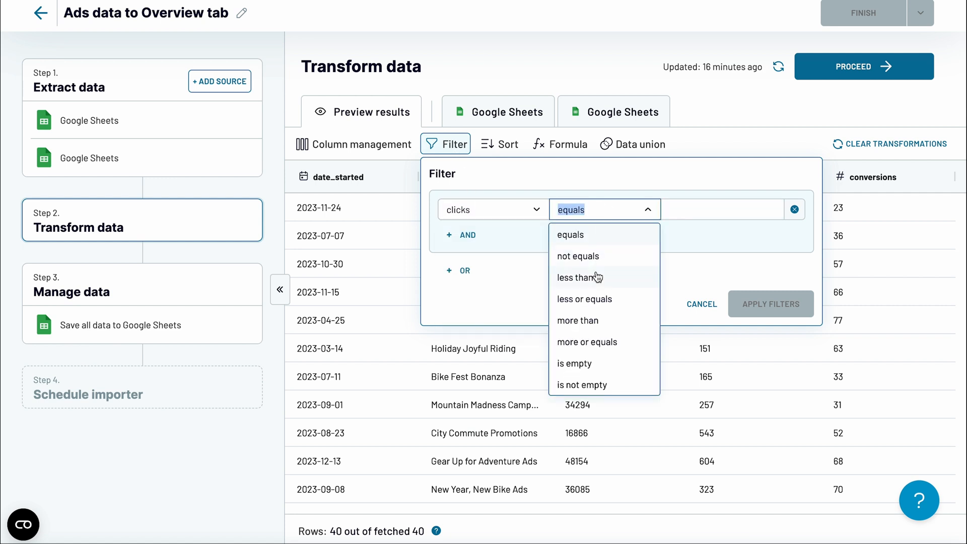
left_click(591, 315)
left_click(694, 210)
type("200")
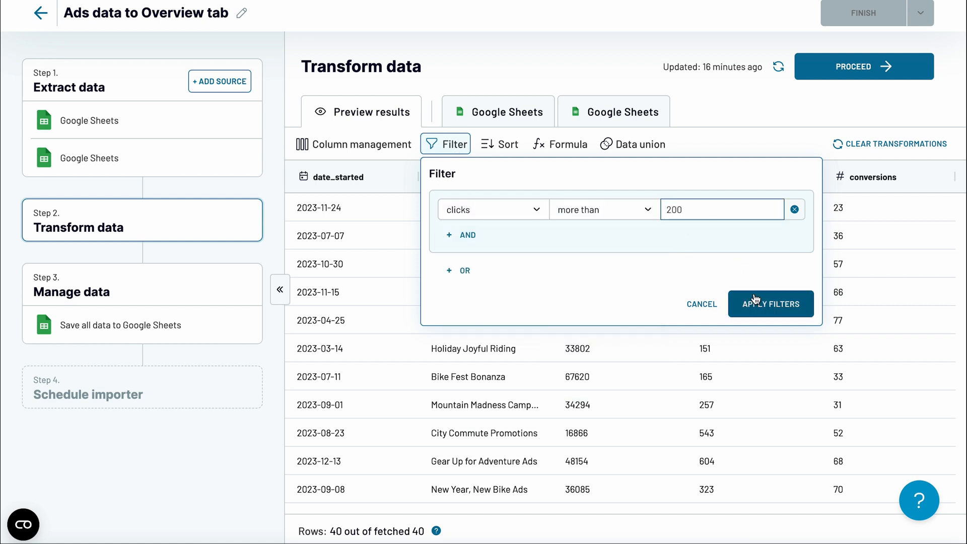
left_click(771, 303)
Step: Sort the preview by clicks from highest to lowest and proceed to the destination
left_click(544, 143)
left_click(578, 201)
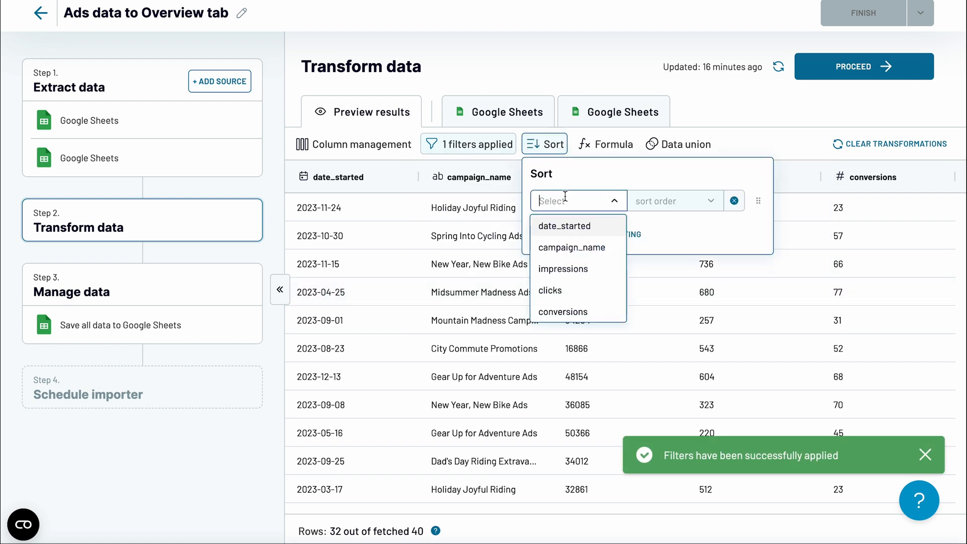
left_click(560, 293)
left_click(673, 202)
left_click(662, 246)
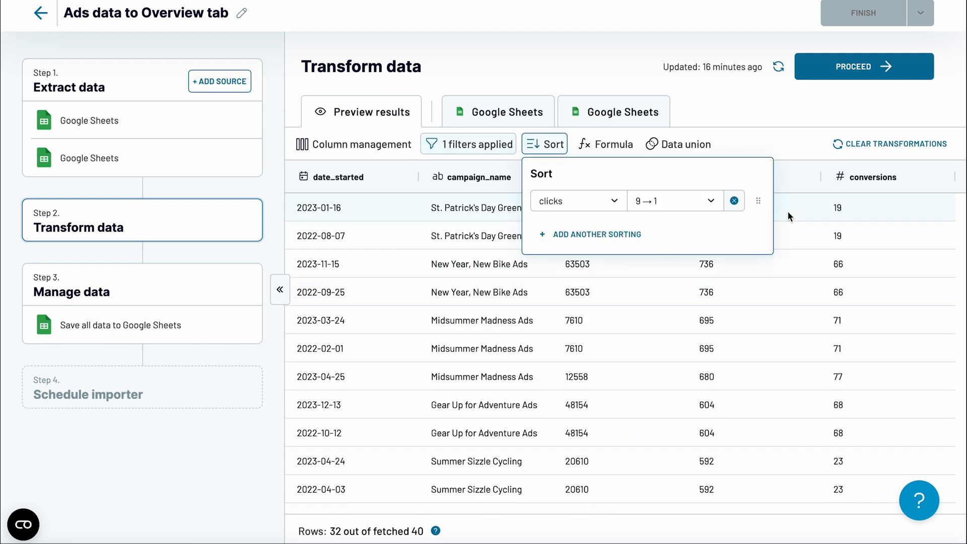
left_click(795, 212)
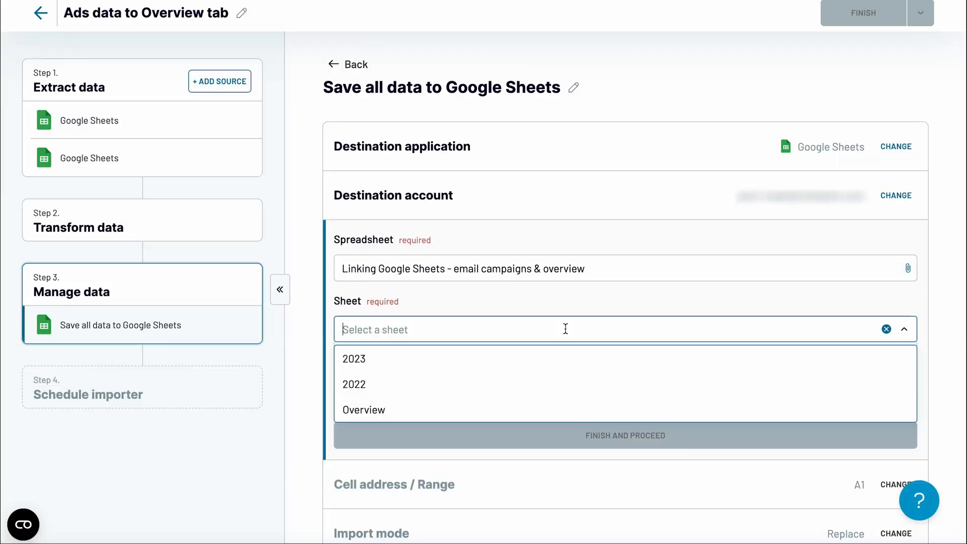
type("All ads")
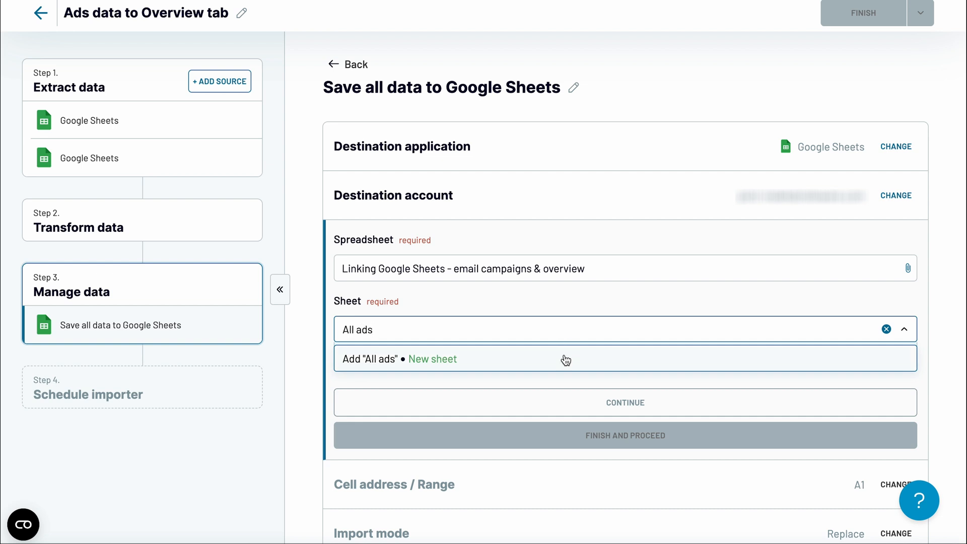
Step: Save to a new All ads sheet, turn on automatic data refresh and run the importer
left_click(565, 360)
left_click(581, 435)
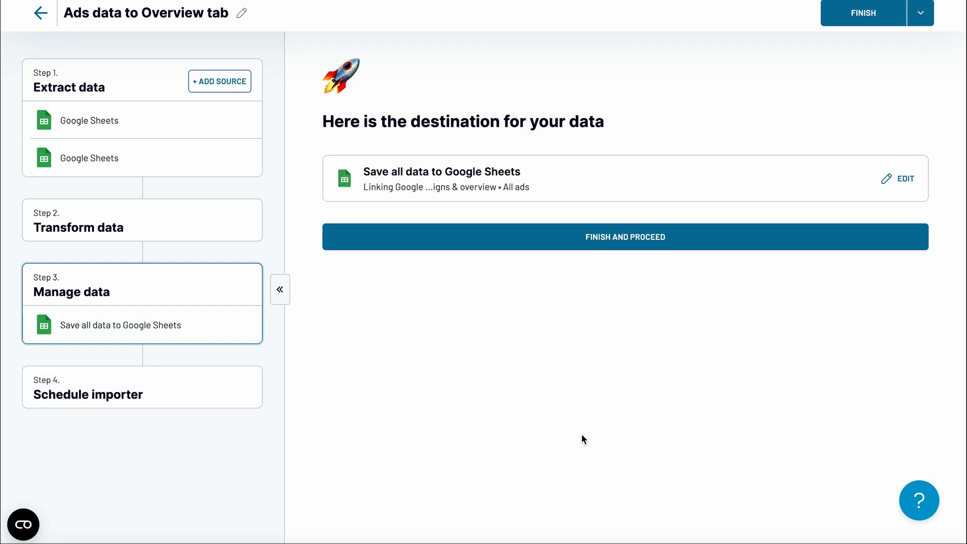
left_click(617, 237)
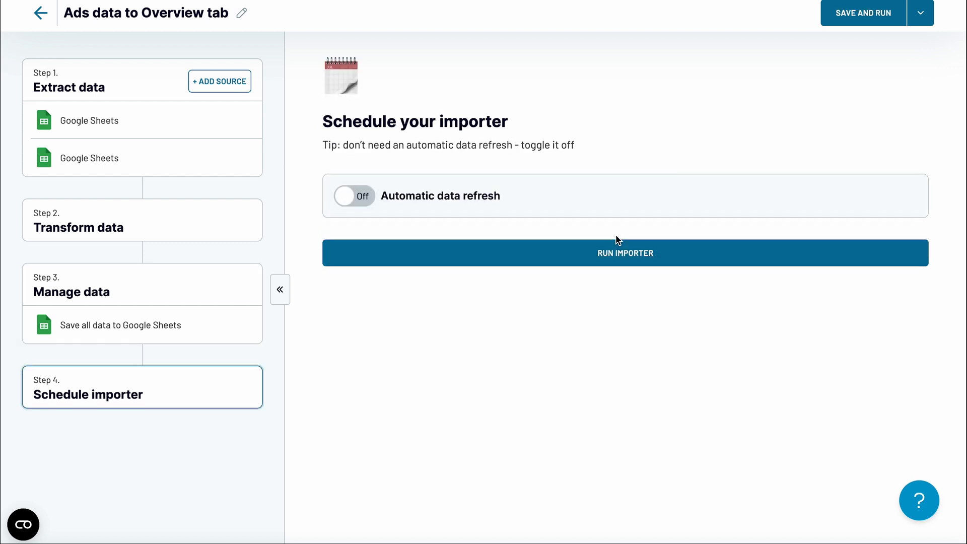
left_click(349, 196)
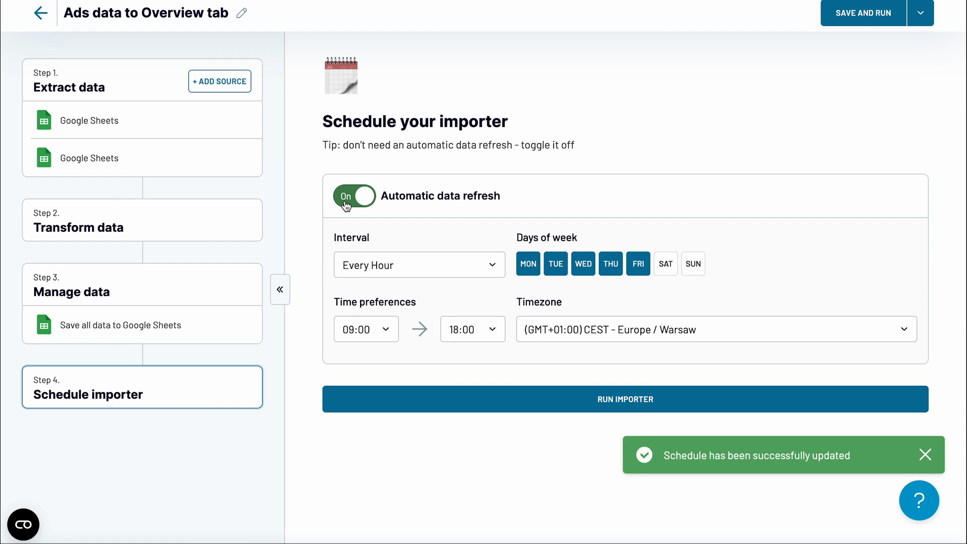
left_click(581, 394)
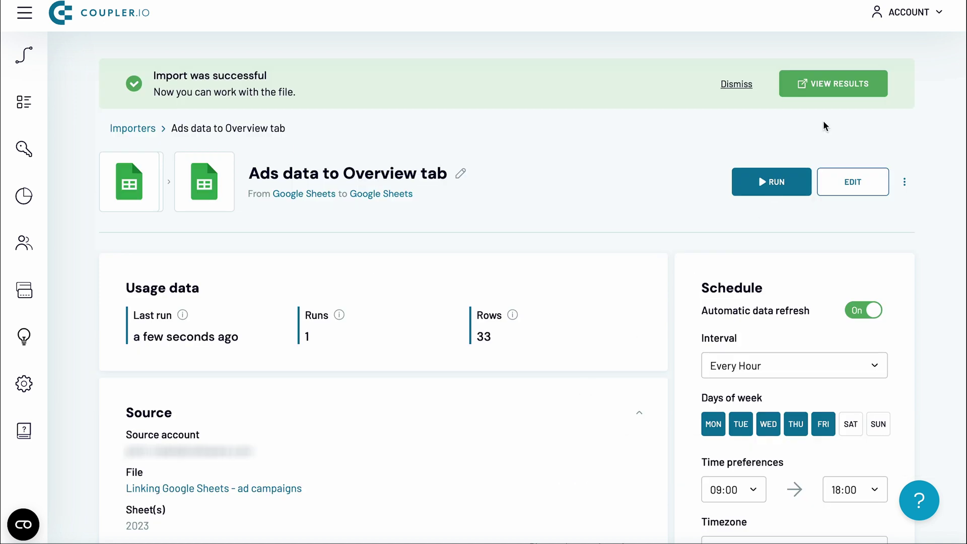
Step: View the imported results in the All ads sheet and dismiss the import notice
left_click(832, 85)
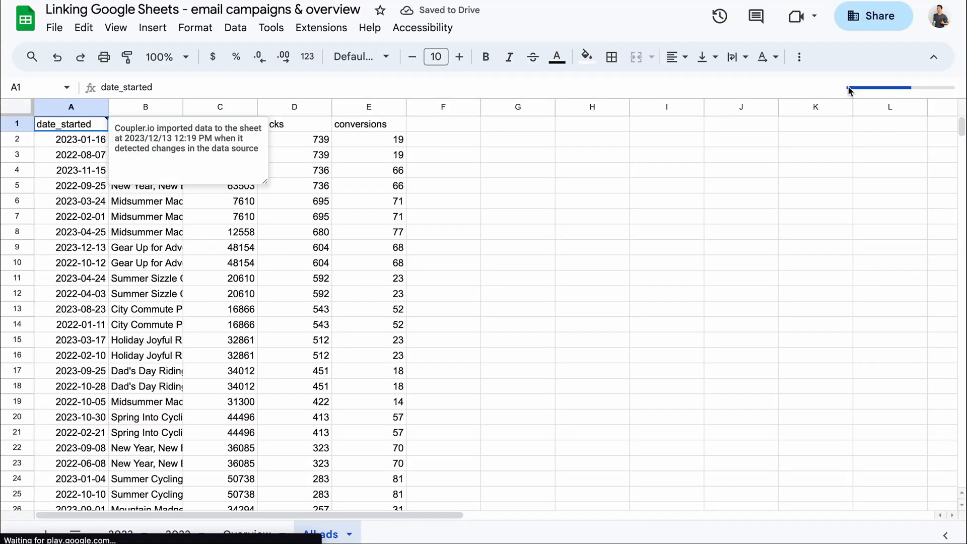
left_click(591, 232)
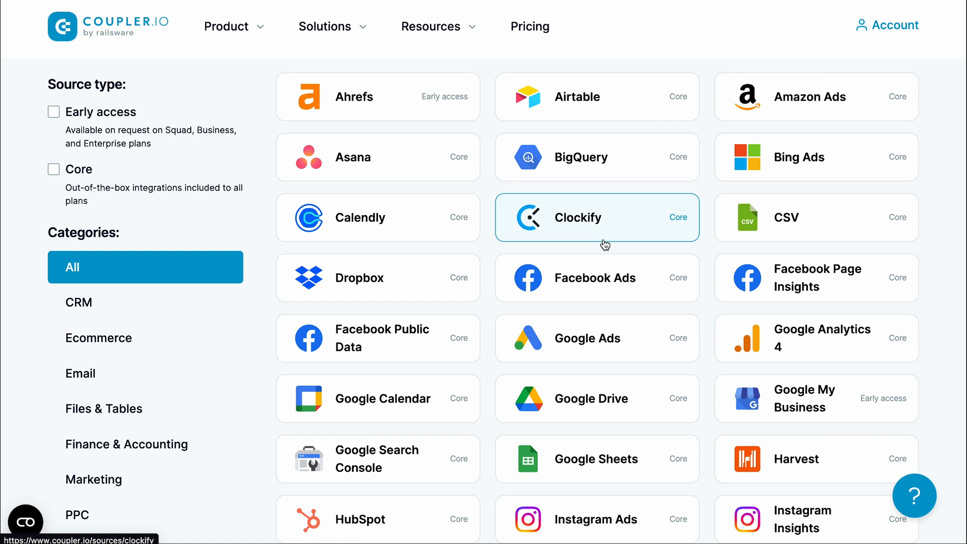
scroll(605, 244, "down", 8)
scroll(604, 244, "down", 3)
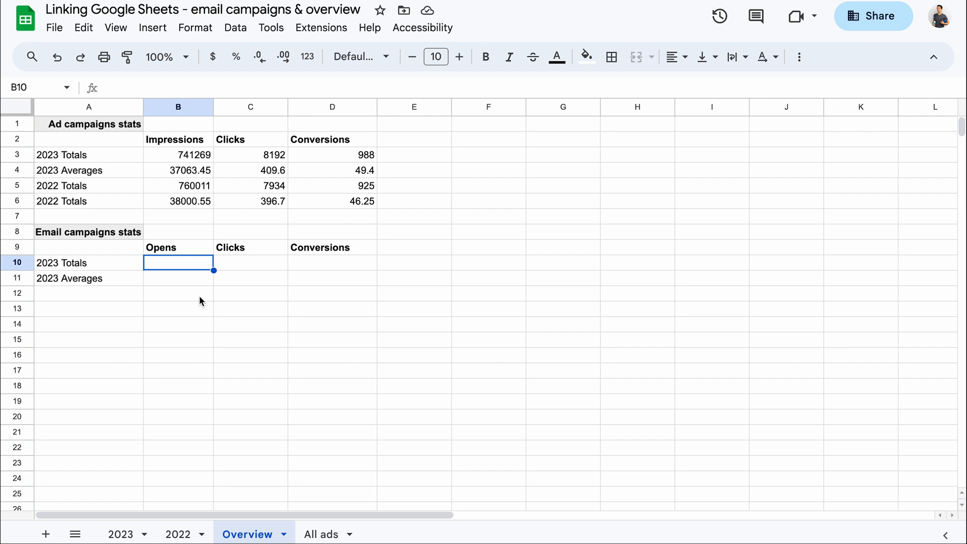
type("=")
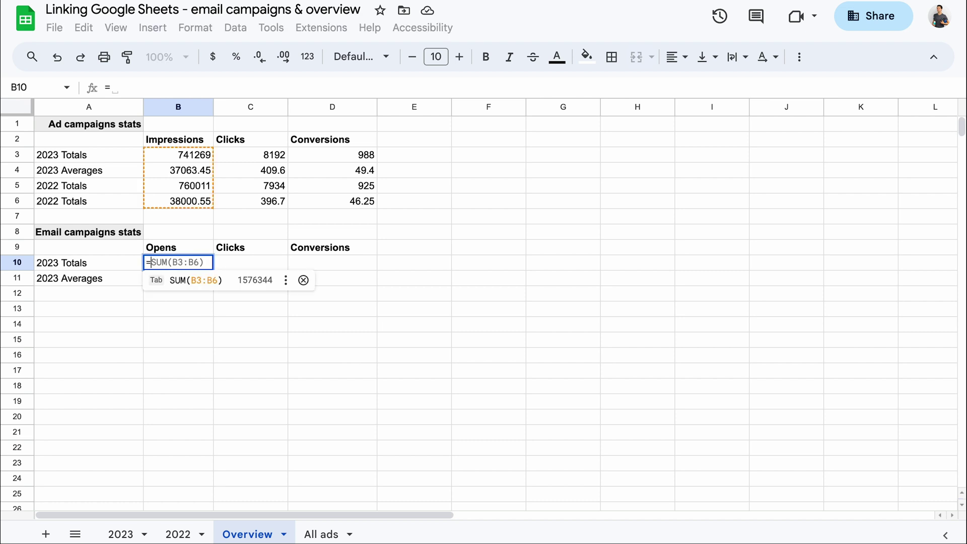
Step: Link B10 to the 2023 sheet's H2, then widen it to the array ={'2023'!H2:J3}
left_click(122, 534)
left_click(589, 140)
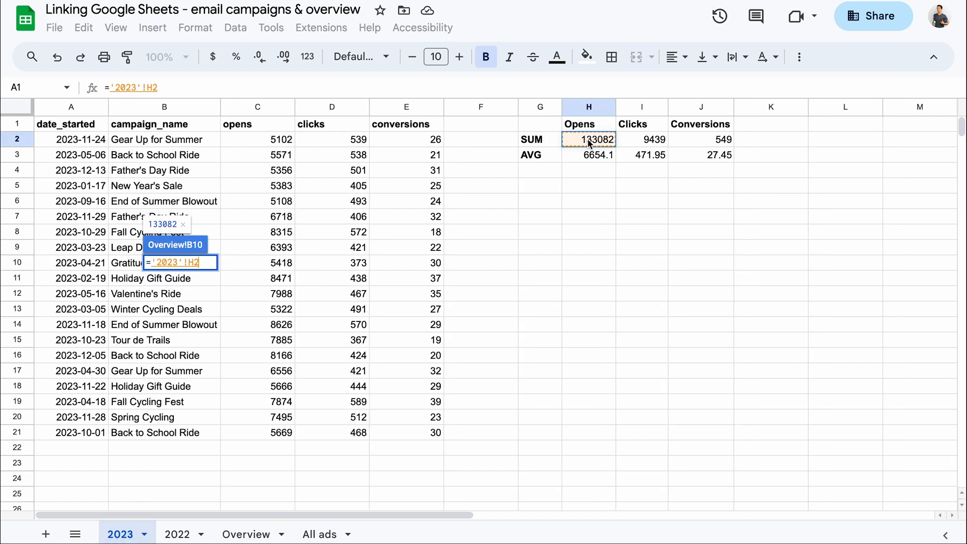
key("Return")
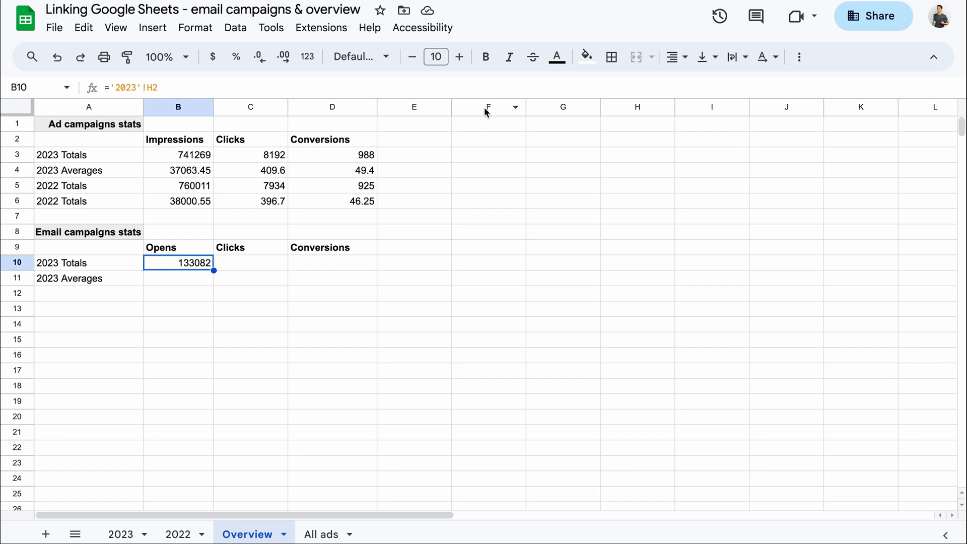
left_click(115, 87)
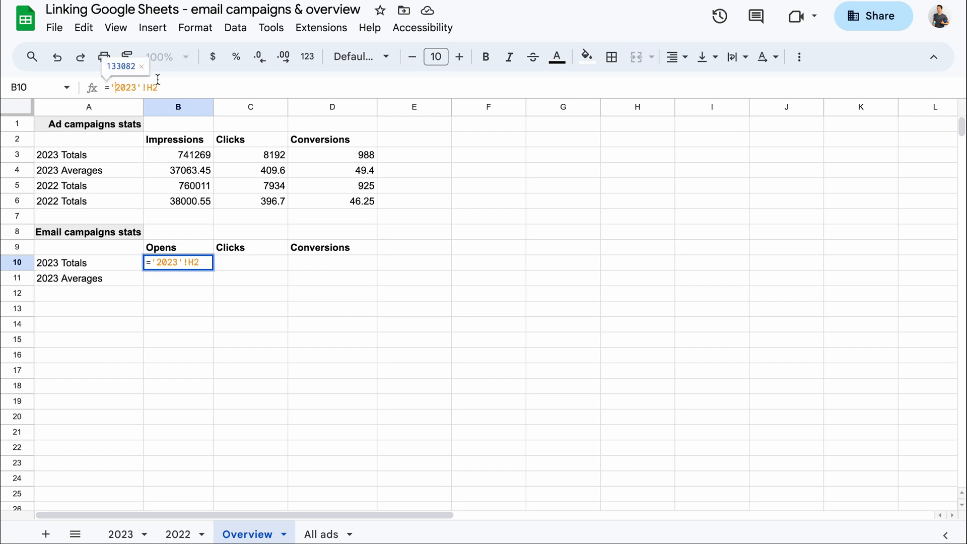
type("{")
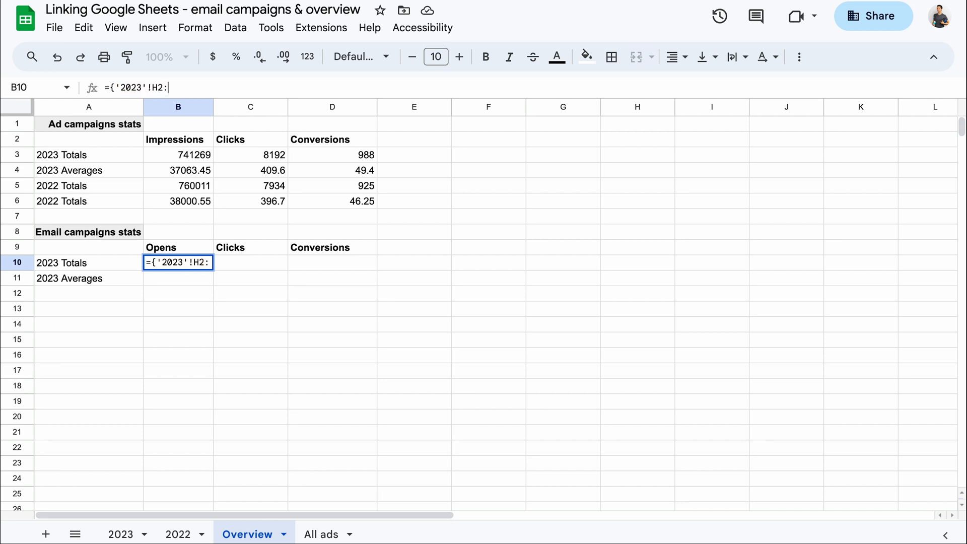
type(":J3}")
key("Return")
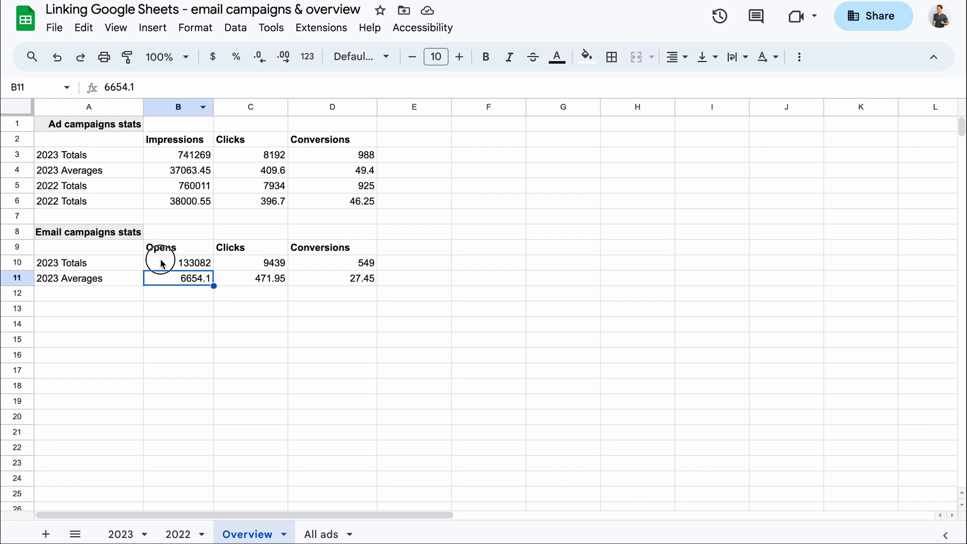
Step: Extend B10 to stack 2023 and 2022 email stats: ={'2023'!H2:J3; '2022'!H2:J3}
left_click(162, 263)
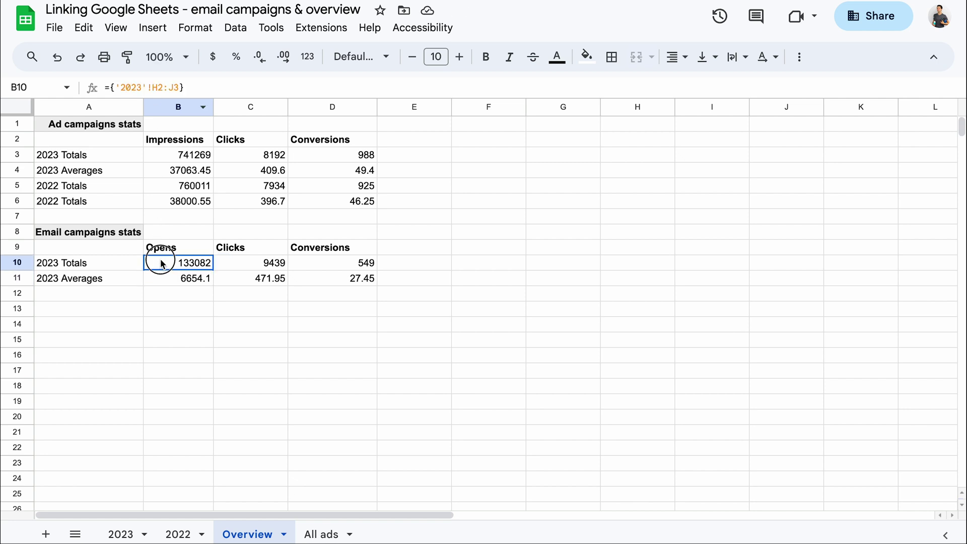
left_click(180, 88)
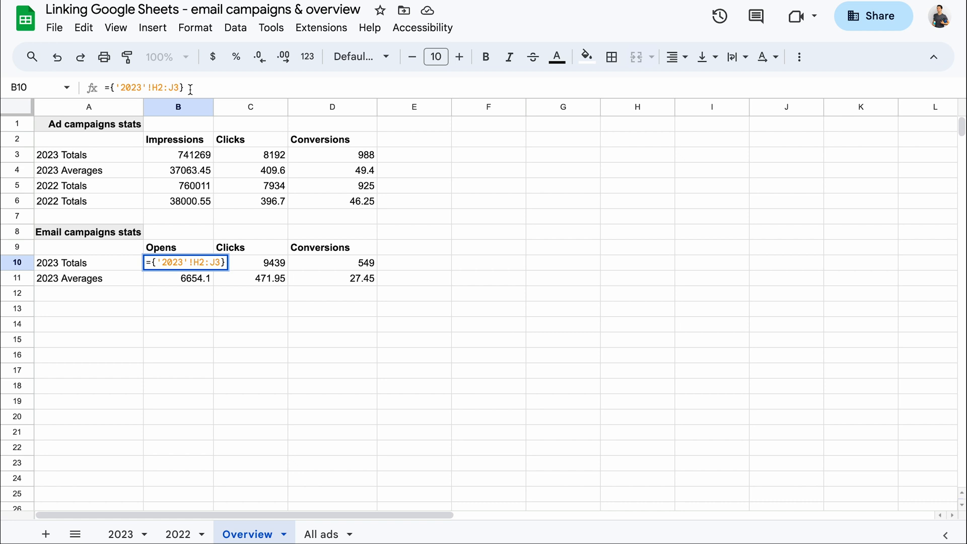
type("; '20")
type("22'!H")
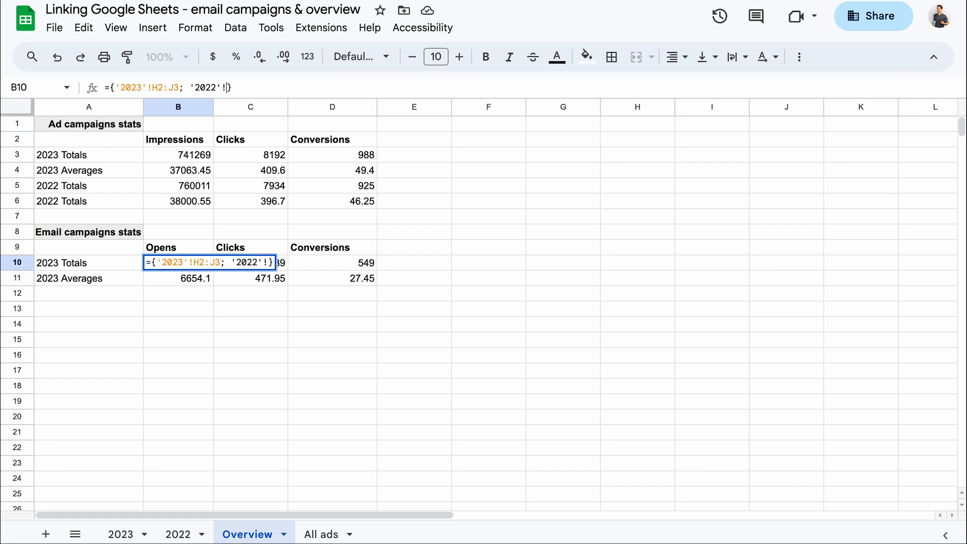
type("2:J")
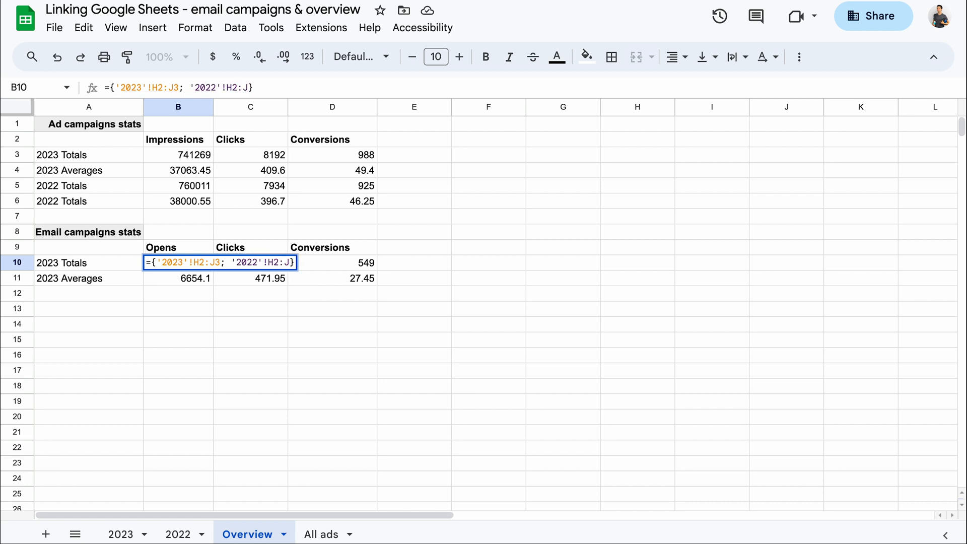
type("3")
key("Return")
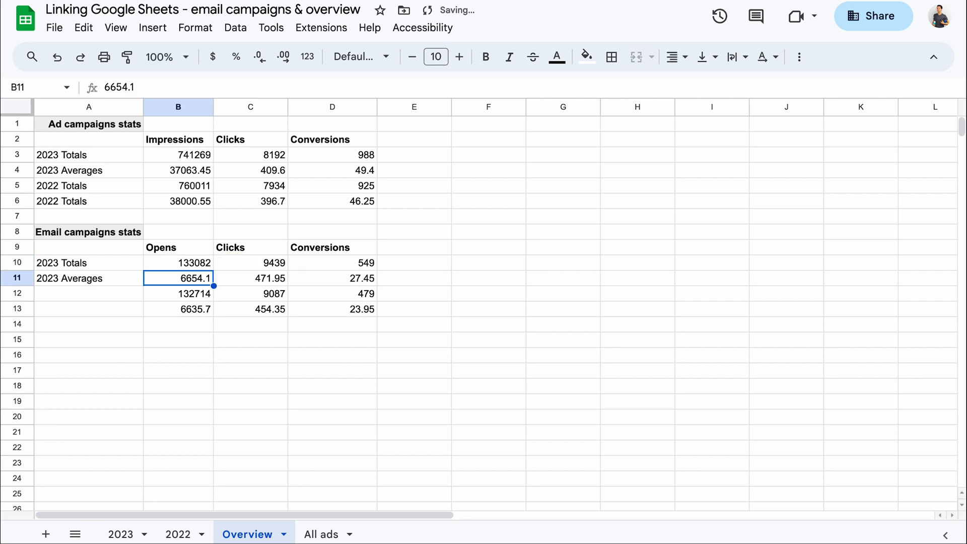
Step: Copy the 2022 Totals labels from A5:A6 into A12:A13
left_click_drag(85, 187, 85, 204)
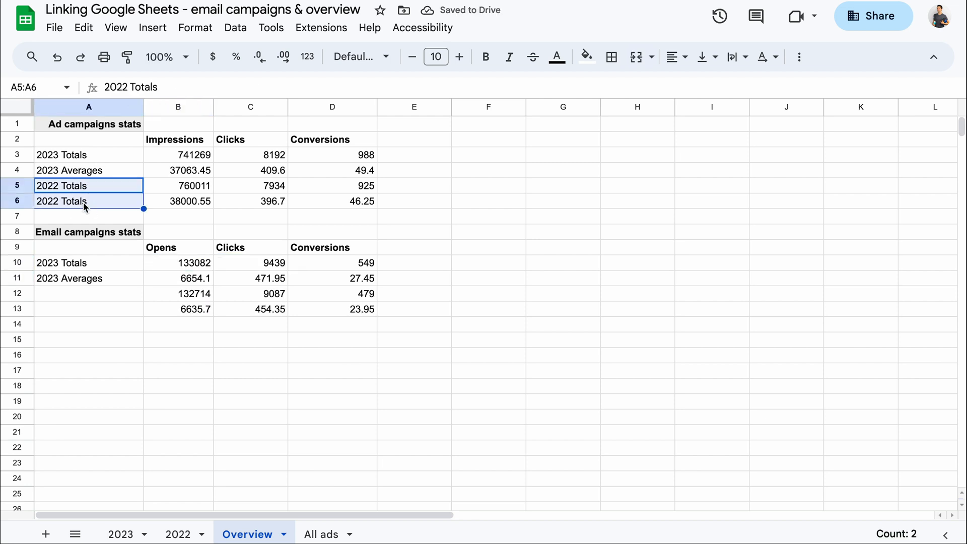
key("ctrl+c")
left_click(71, 295)
key("ctrl+v")
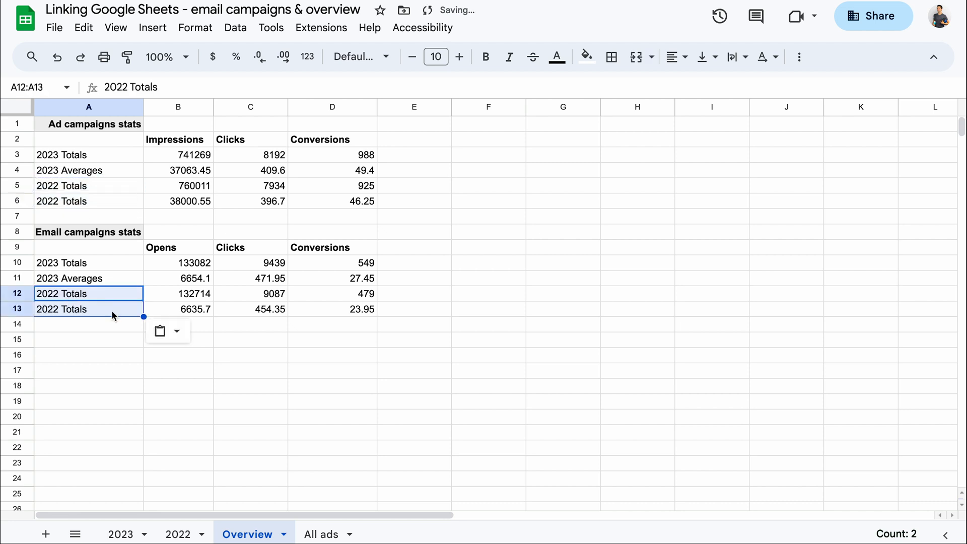
left_click(189, 266)
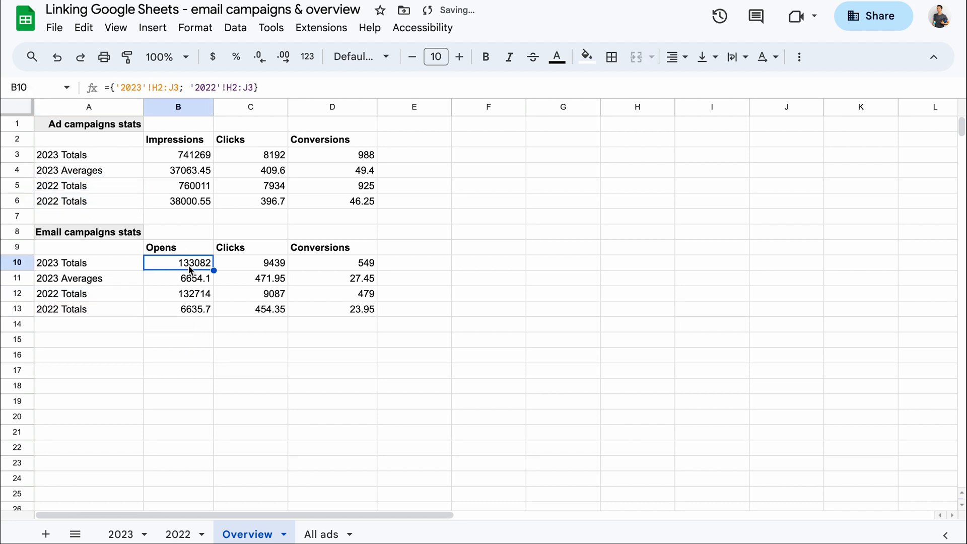
left_click(497, 141)
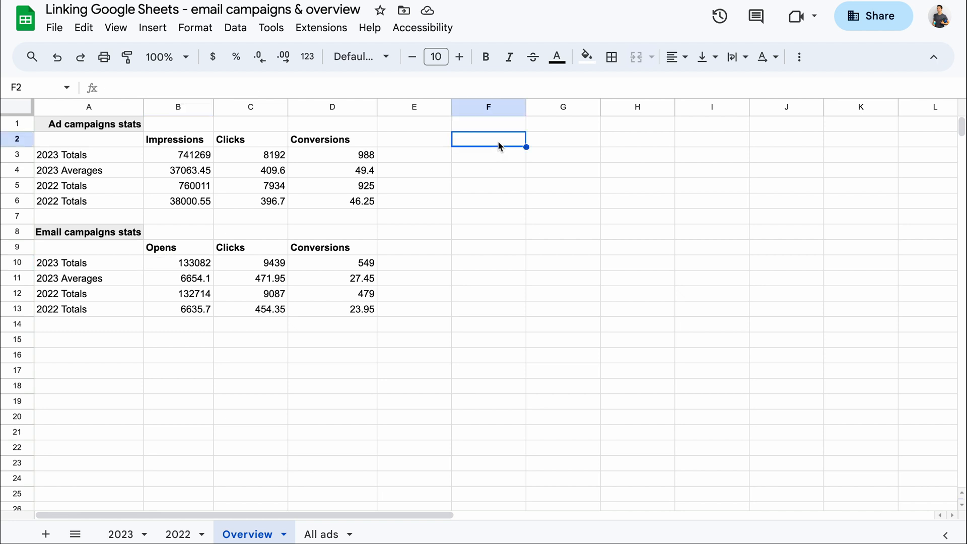
type("={")
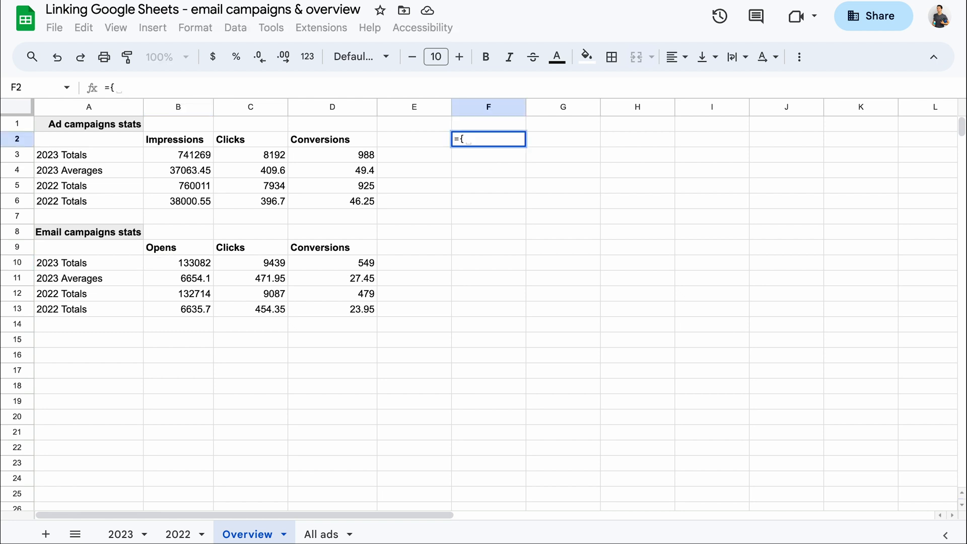
type("2023!")
type("E}")
key("Return")
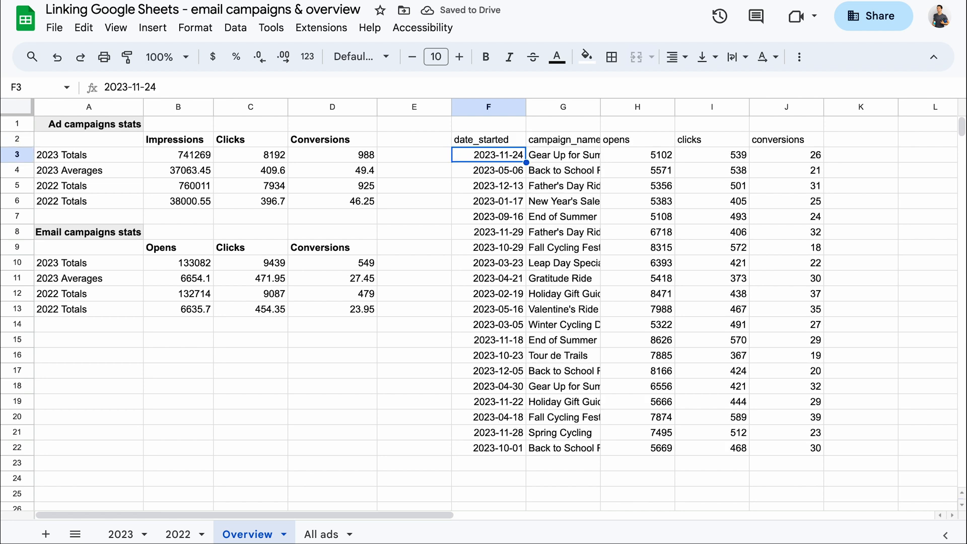
double_click(476, 141)
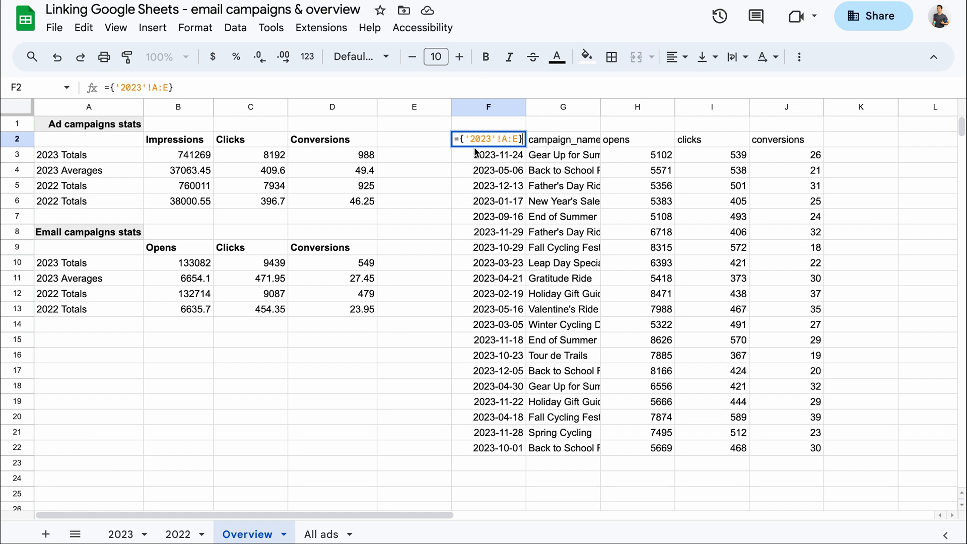
key("BackSpace")
key("BackSpace")
key("BackSpace")
type("10:20")
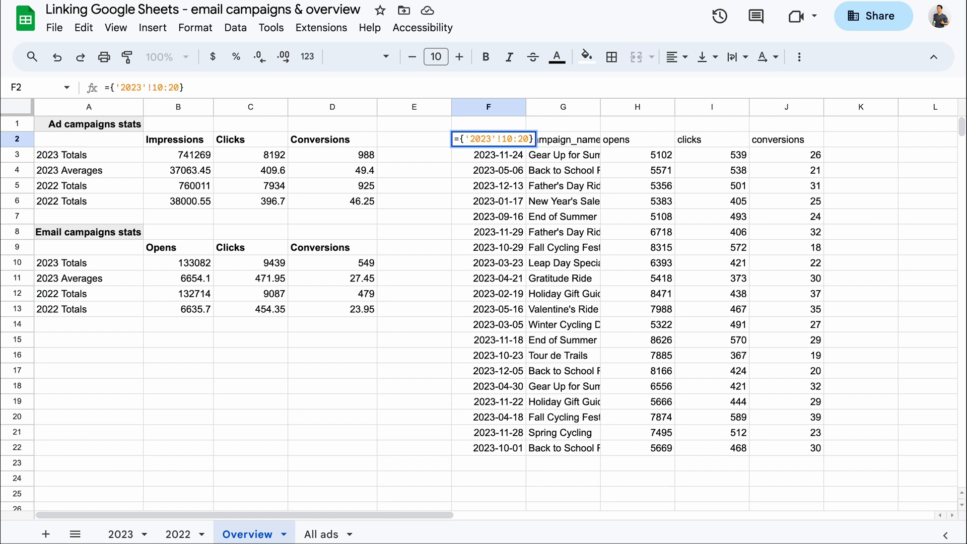
key("Return")
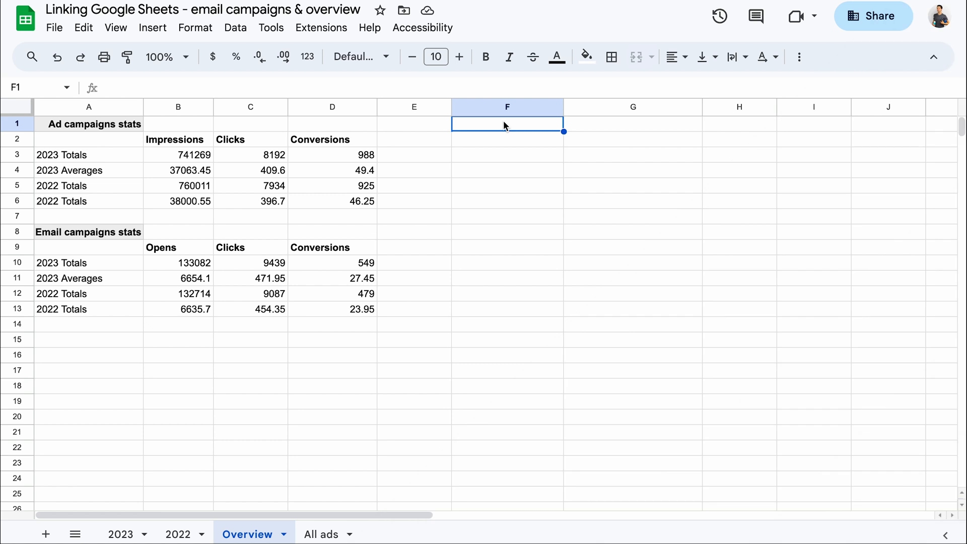
type("={Campaign")
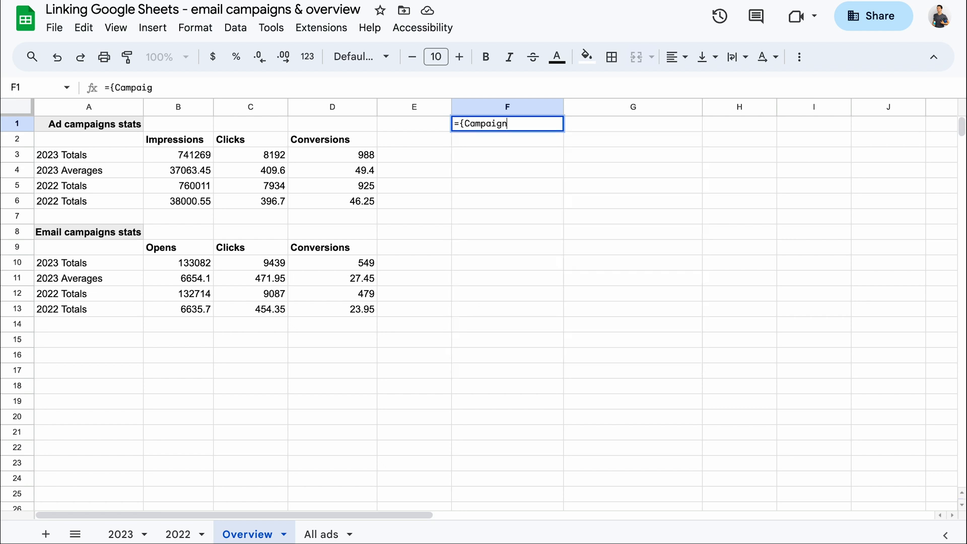
type("s in 2022\"")
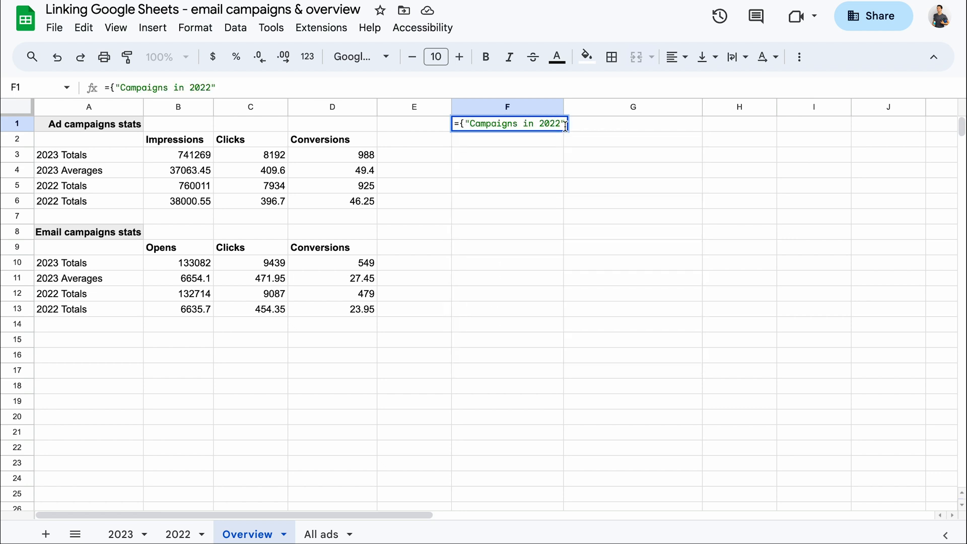
type("\"; FILTER(")
Step: Enter in F1 a FILTER of 2022 campaign names with clicks over 500 under header 'Clicks 500+ 2022'
left_click(178, 534)
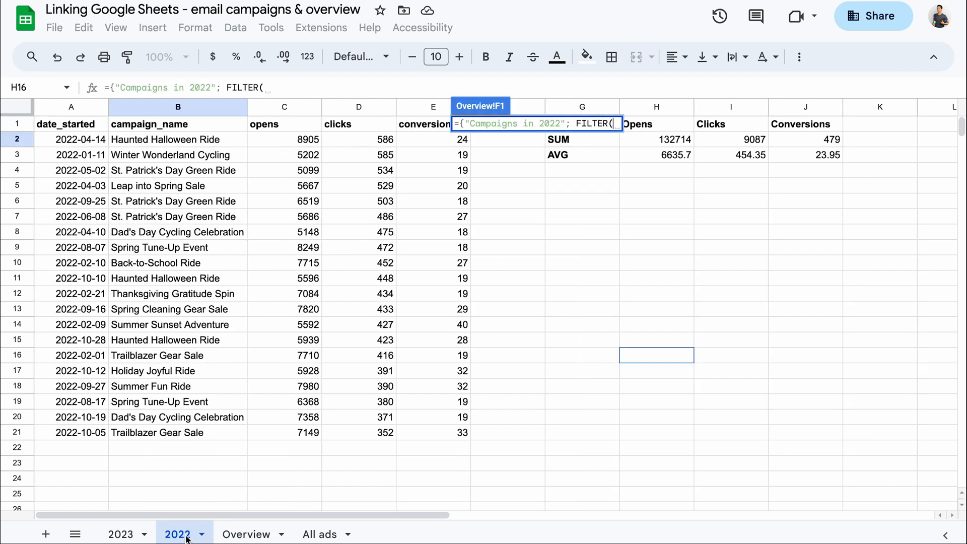
left_click(178, 139)
type(":B")
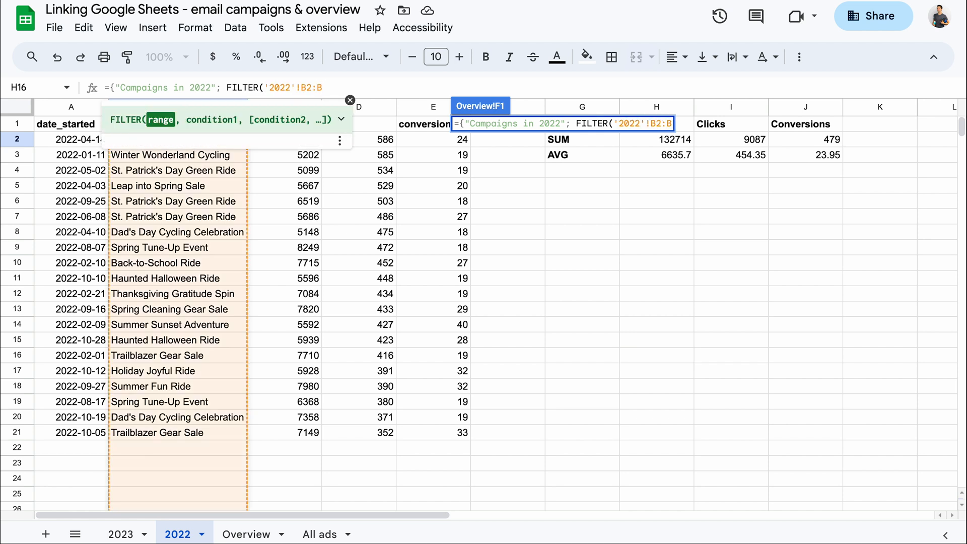
type(", LEN('2022'!B2:B)")
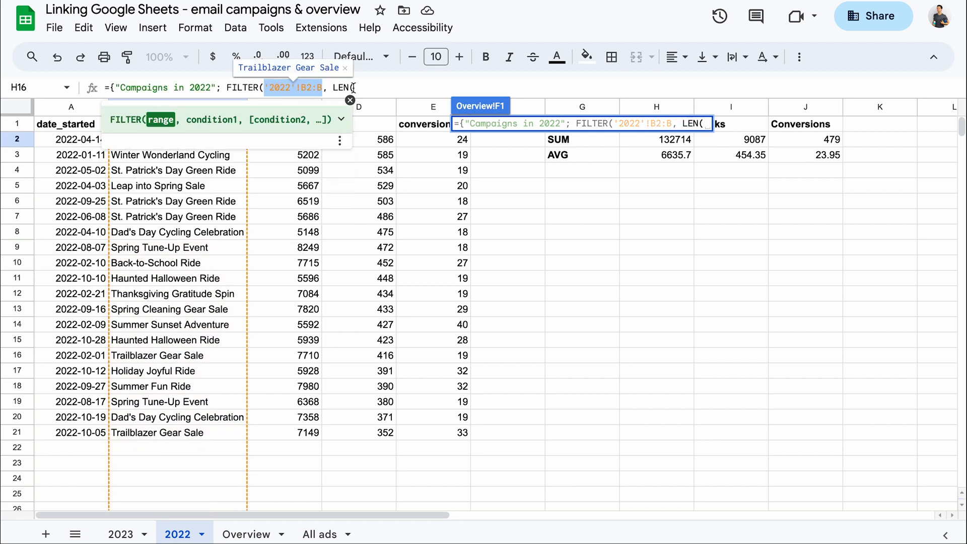
type(">0)}")
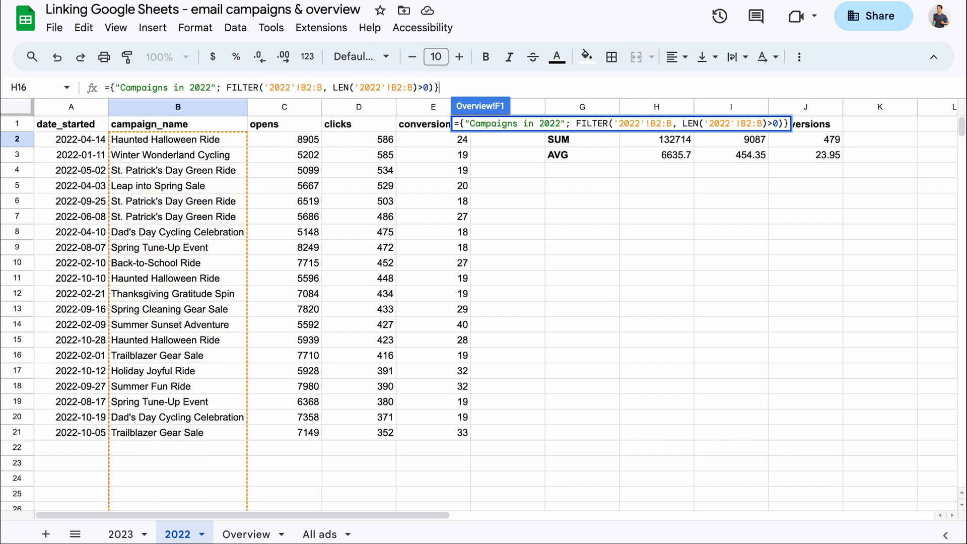
key("Return")
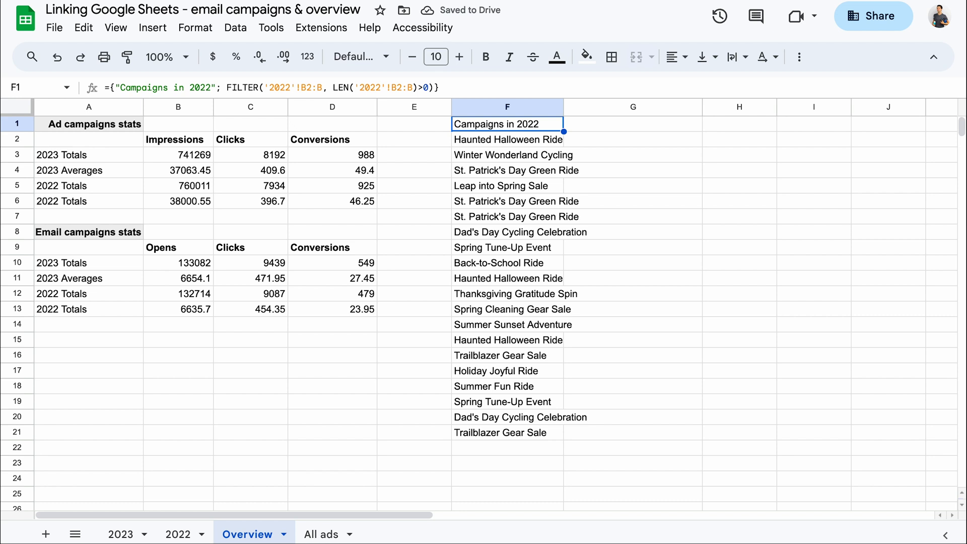
left_click(433, 87)
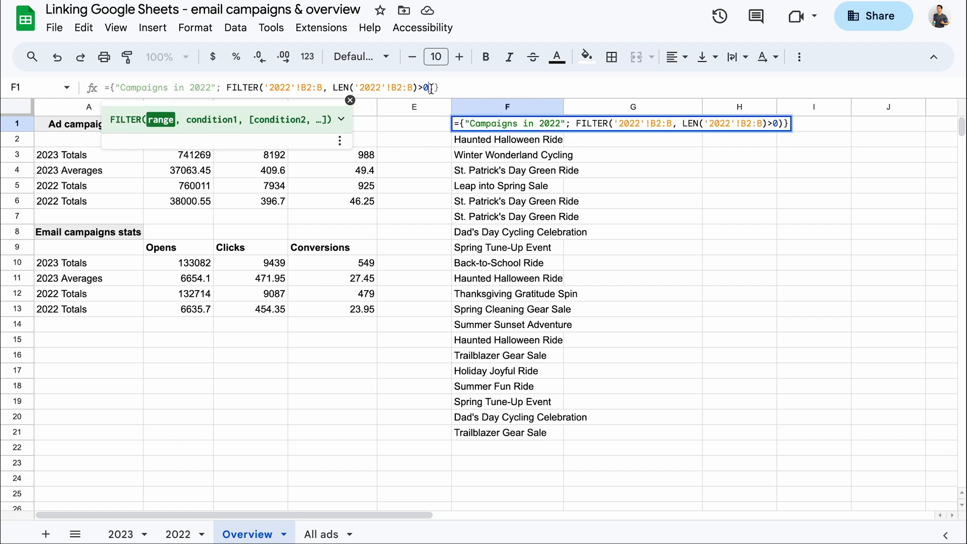
type(", '2022'!")
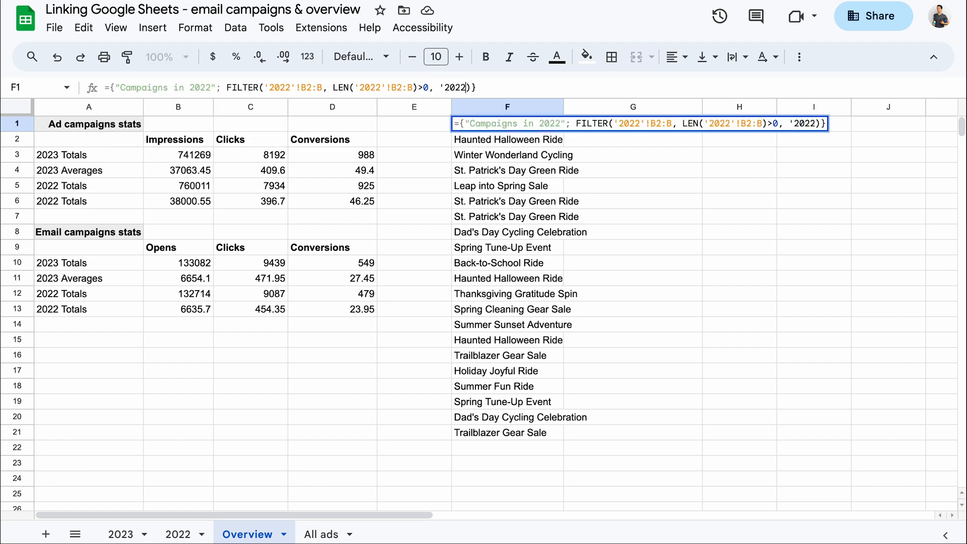
type("D2:D > 500")
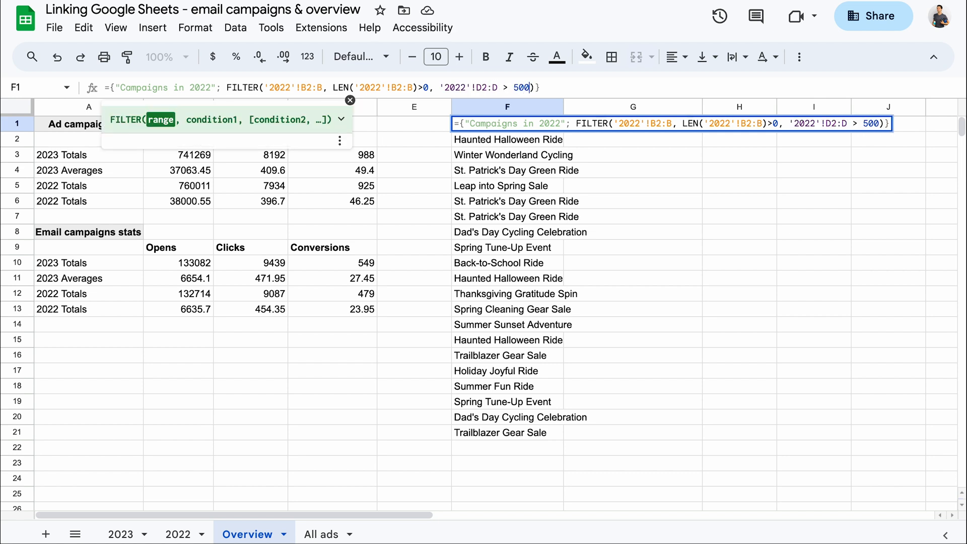
left_click_drag(212, 87, 118, 88)
type("Clicks 500+ 2022")
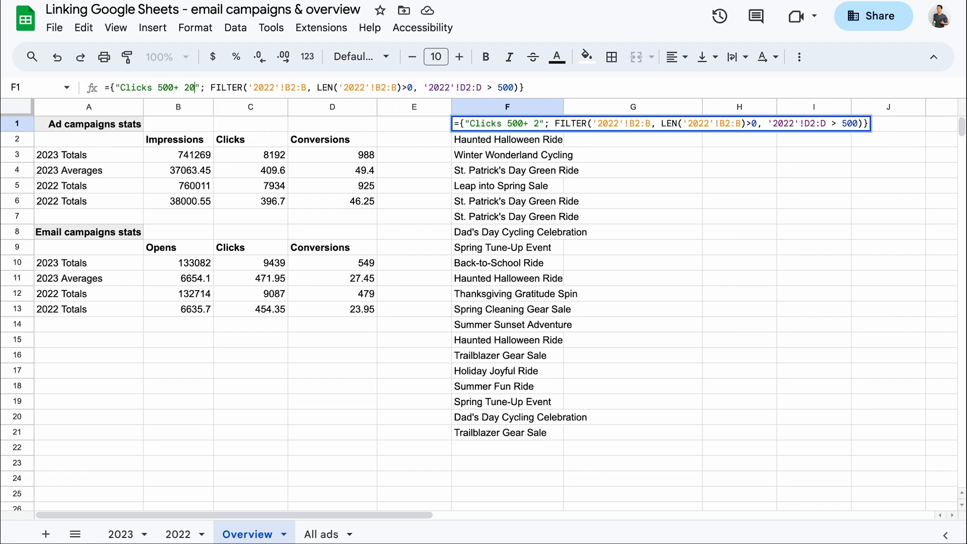
key("Return")
Step: Bold the F1 header, widen column F to fit names, and copy the formula
left_click(492, 124)
key("ctrl+b")
left_click_drag(563, 107, 582, 108)
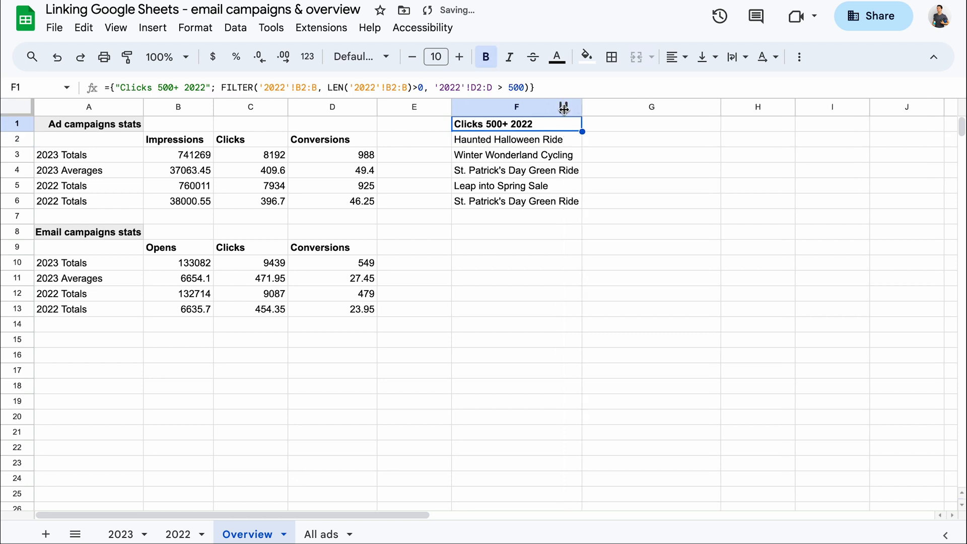
key("ctrl+c")
Step: Paste the filter formula into G1 for the 2023 version
left_click(651, 124)
key("ctrl+v")
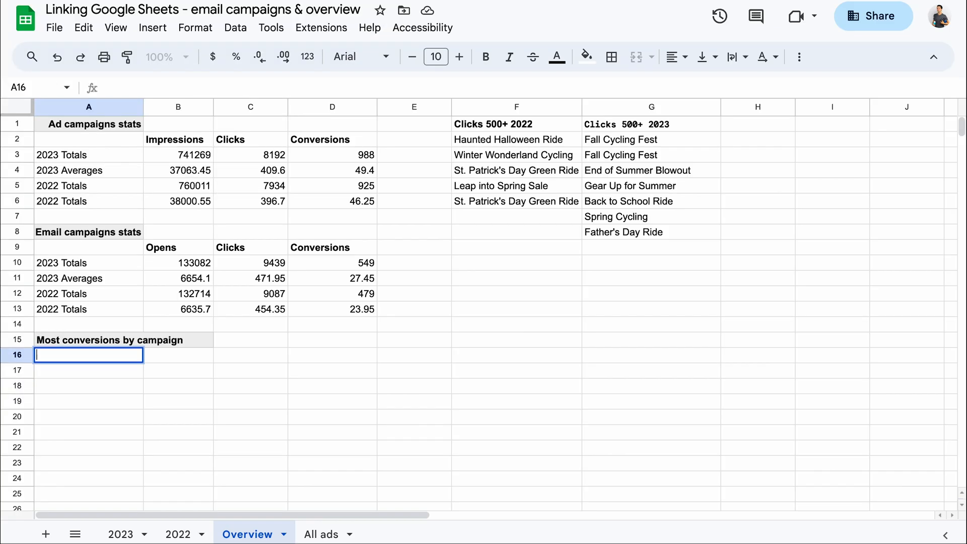
type("=QUERY")
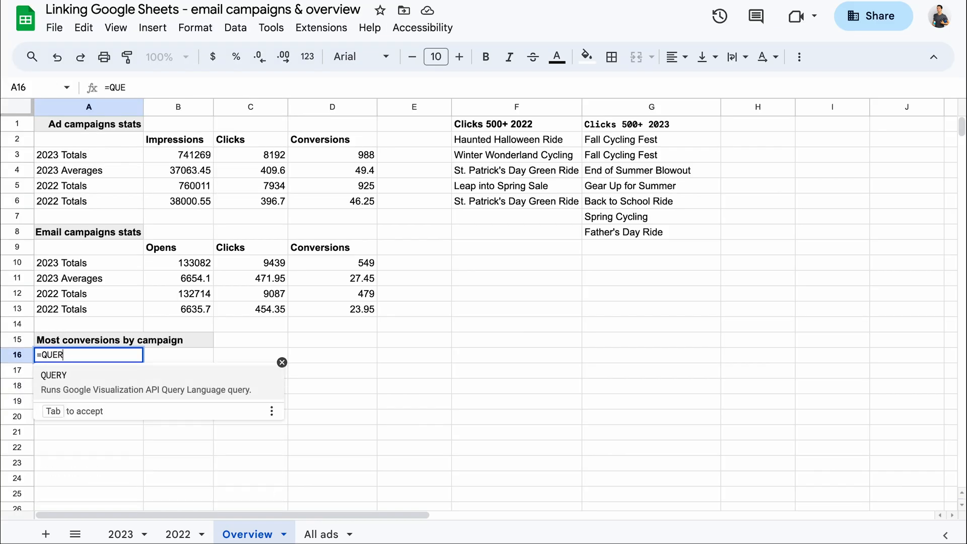
type("(")
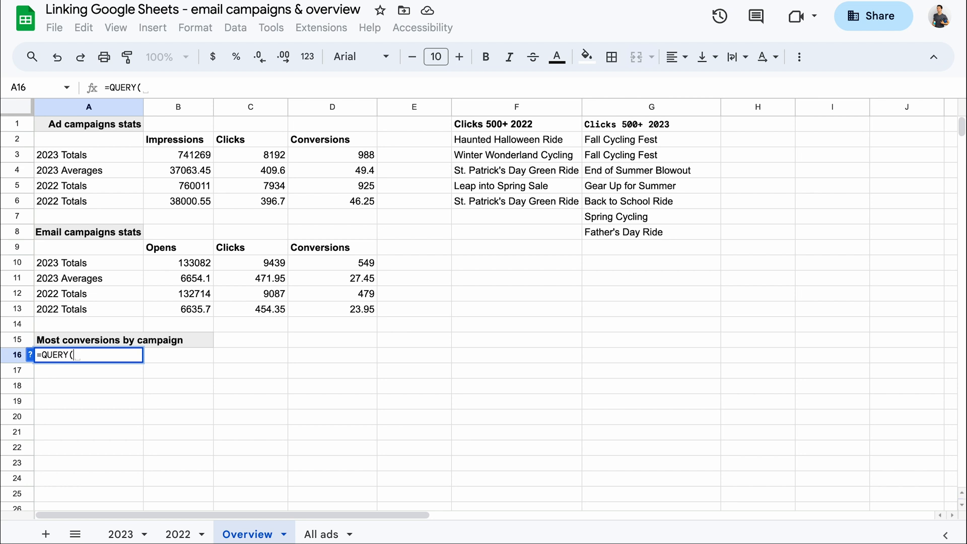
type(" '2022")
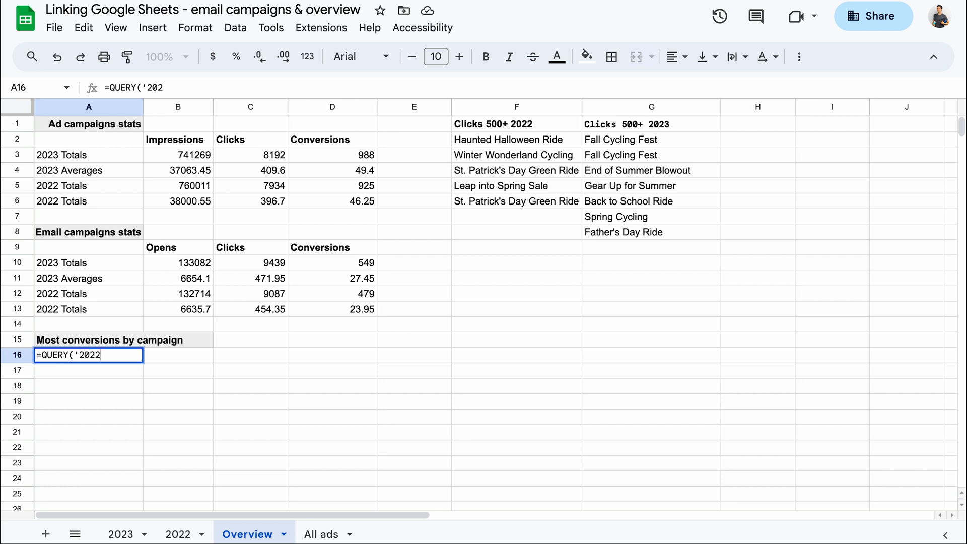
type("'!A2:E")
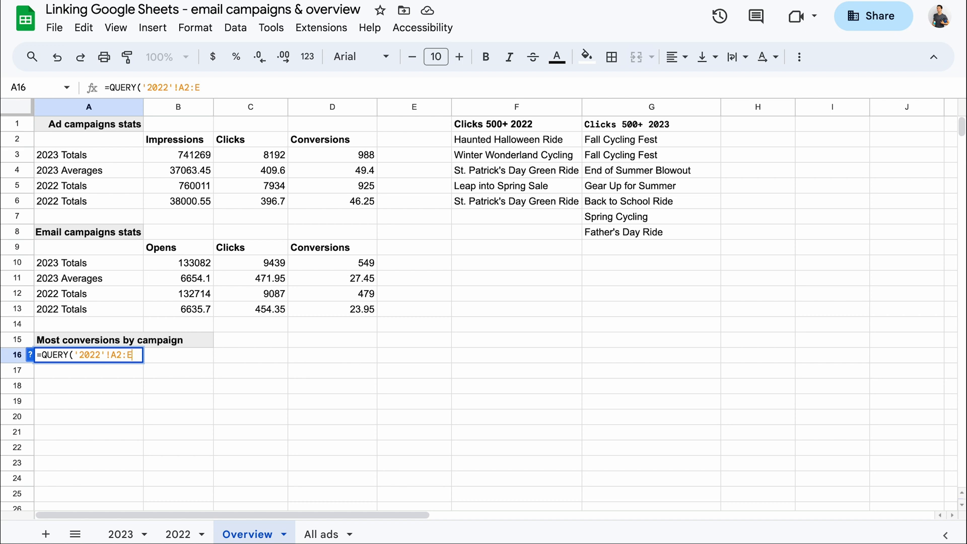
type(", \"SELECT ")
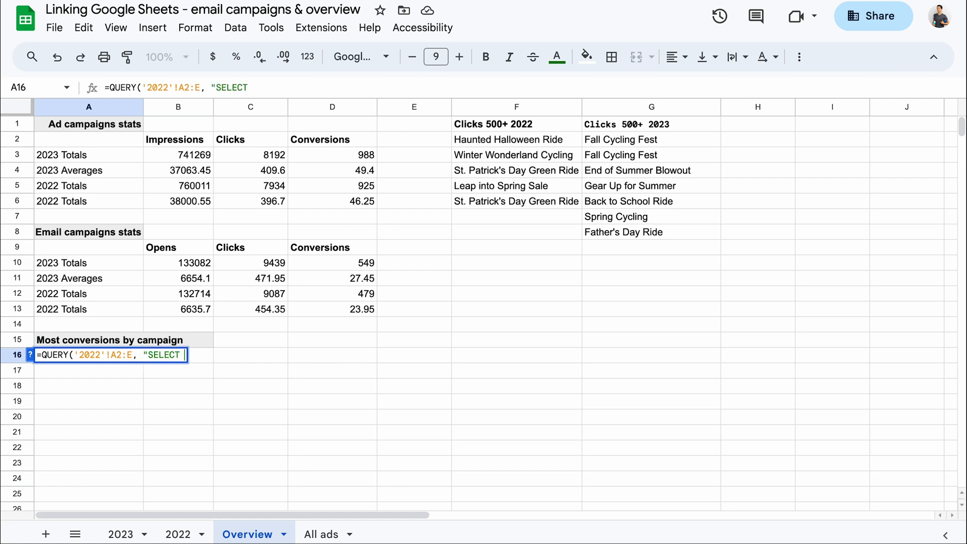
type("B, E")
type("ORDER BY")
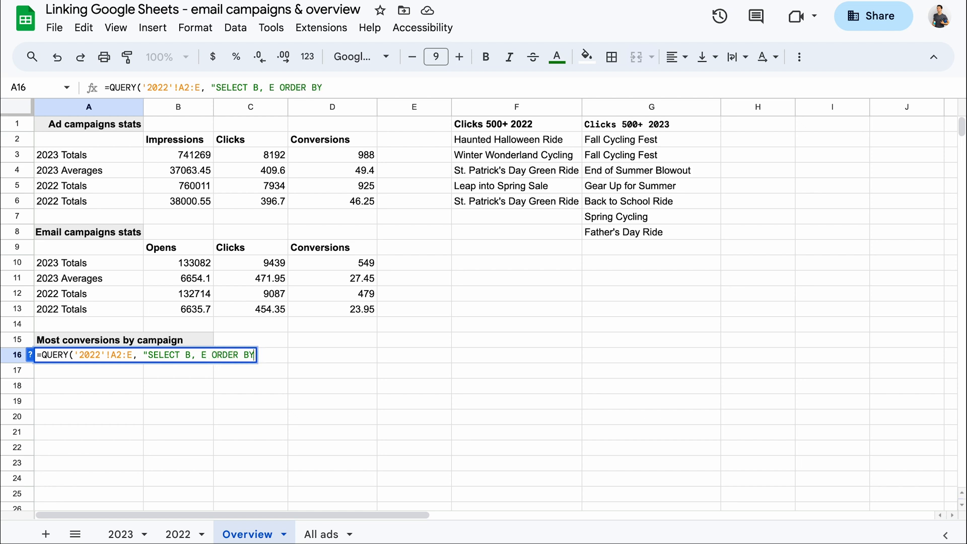
type(" E desc ")
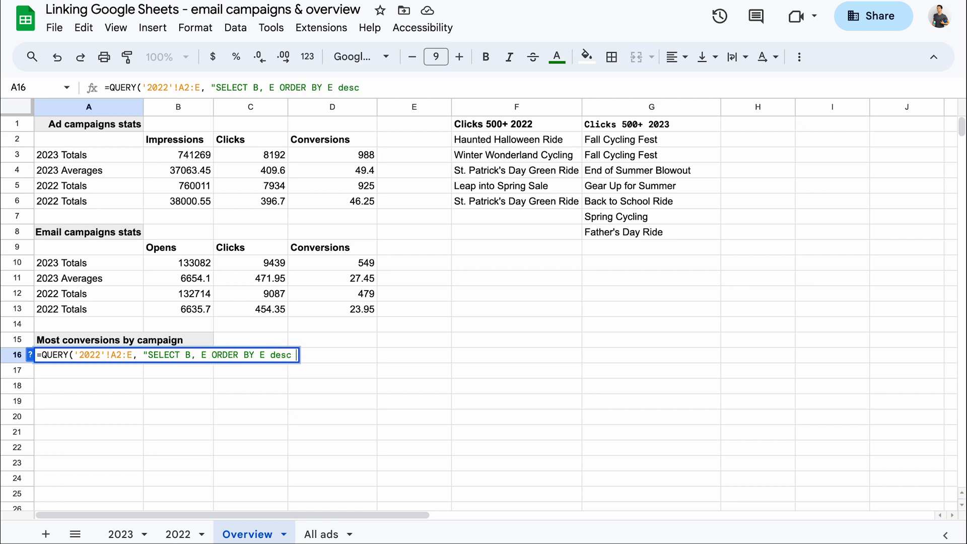
type("LIMIT 5")
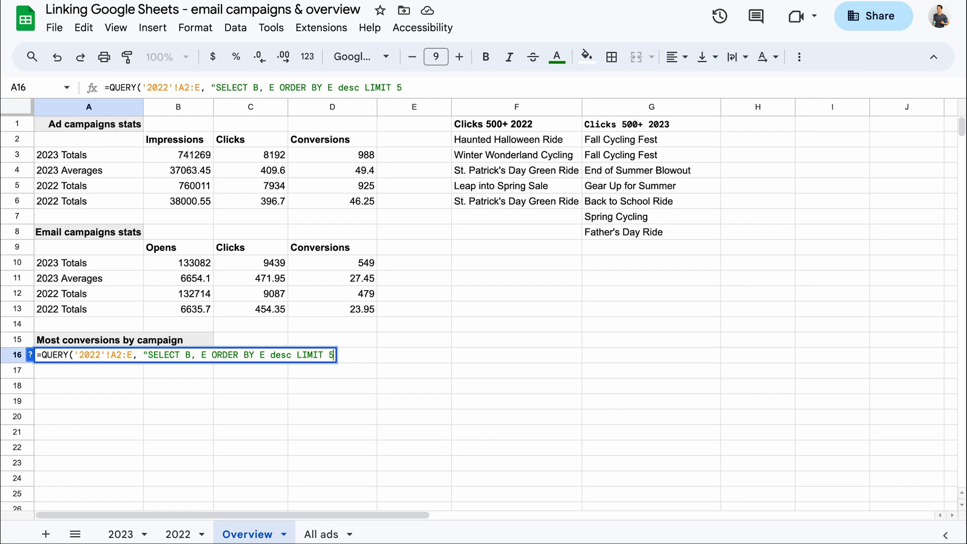
type("\"")
type(")")
Step: Apply the QUERY in A16 listing the top five 2022 campaigns by conversions
key("Return")
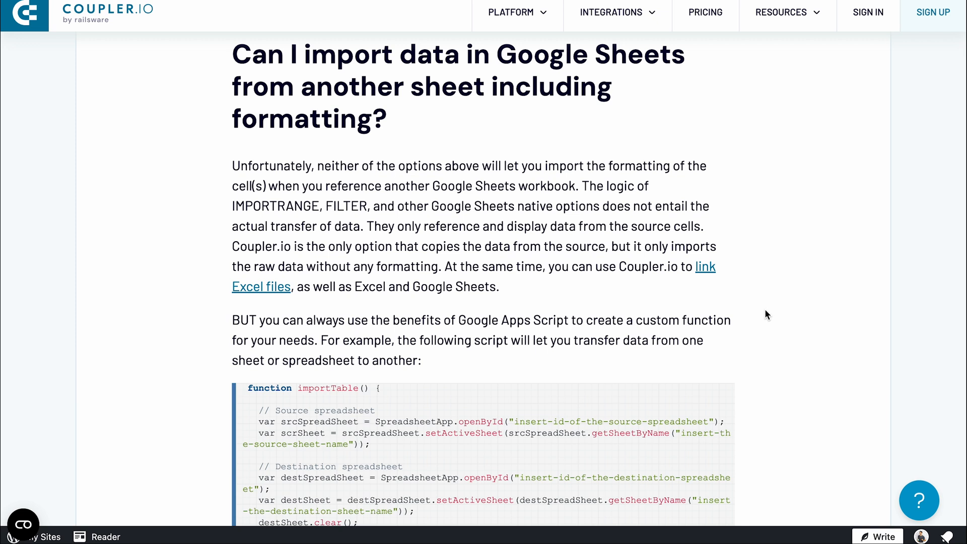
scroll(765, 309, "down", 5)
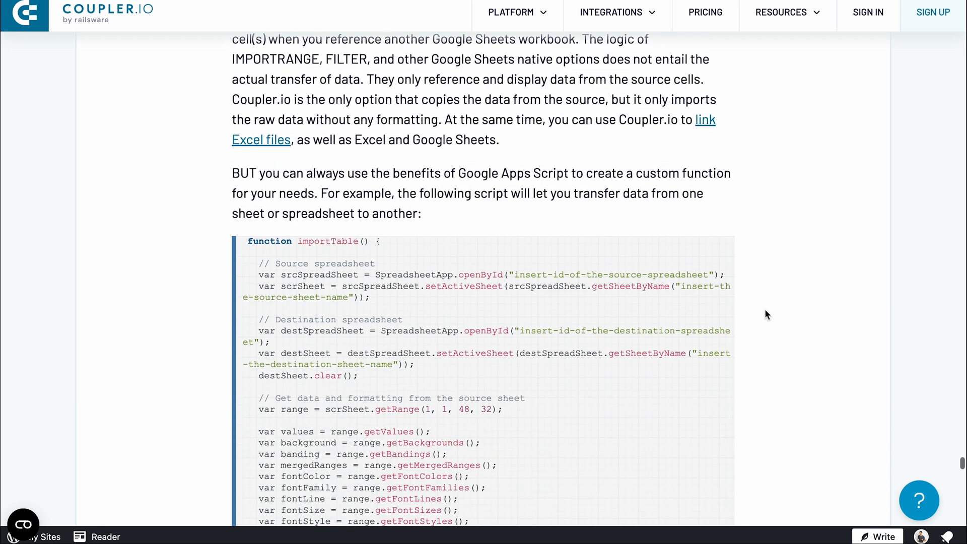
scroll(765, 309, "down", 3)
scroll(765, 309, "down", 2)
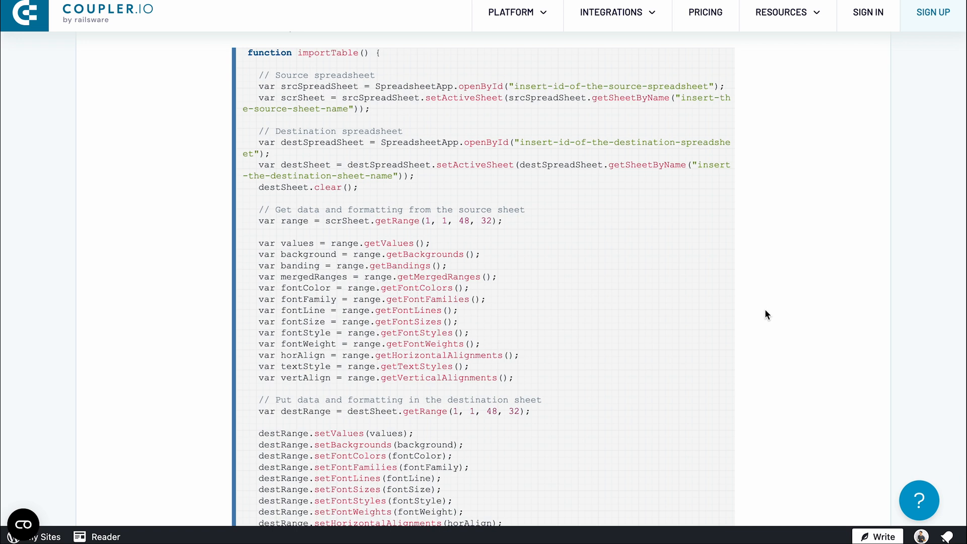